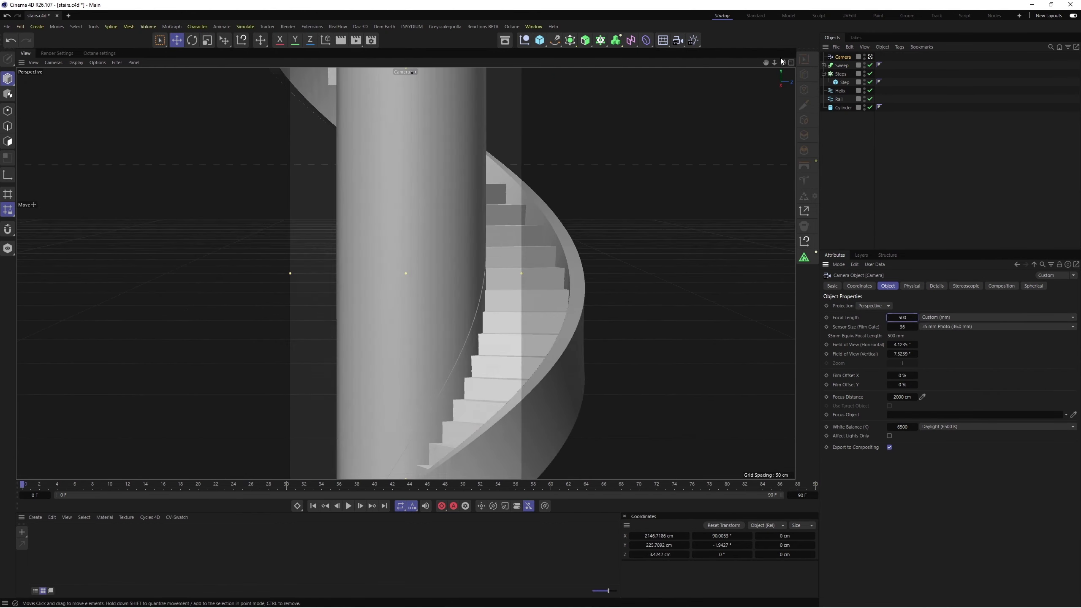
# Step: Lengthen the camera focal length for a flatter view and select the scene camera
pyautogui.moveTo(664, 538); pyautogui.dragTo(678, 537)
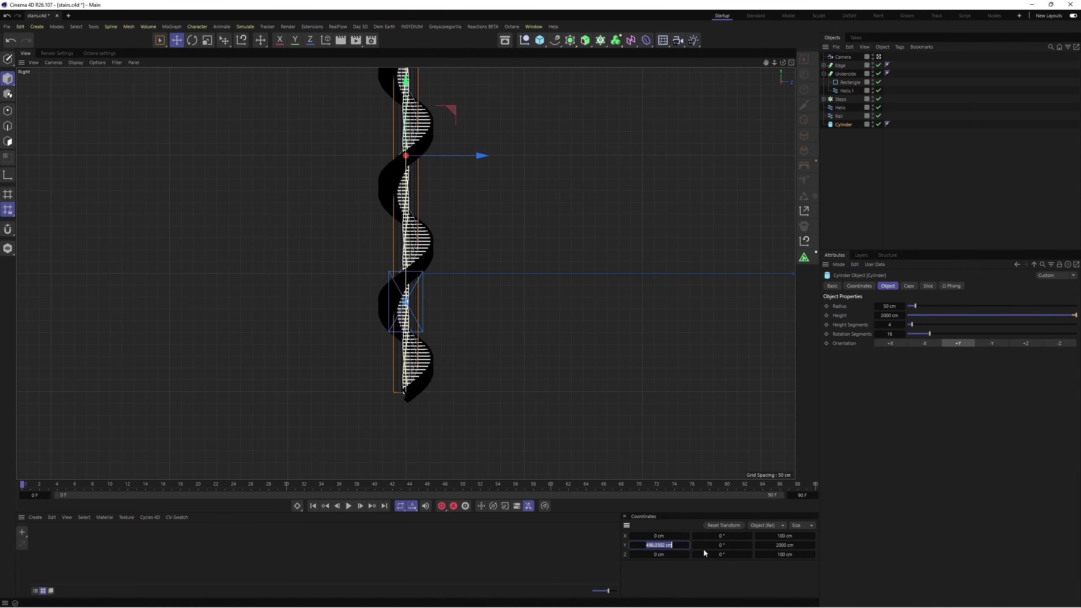
pyautogui.click(843, 57)
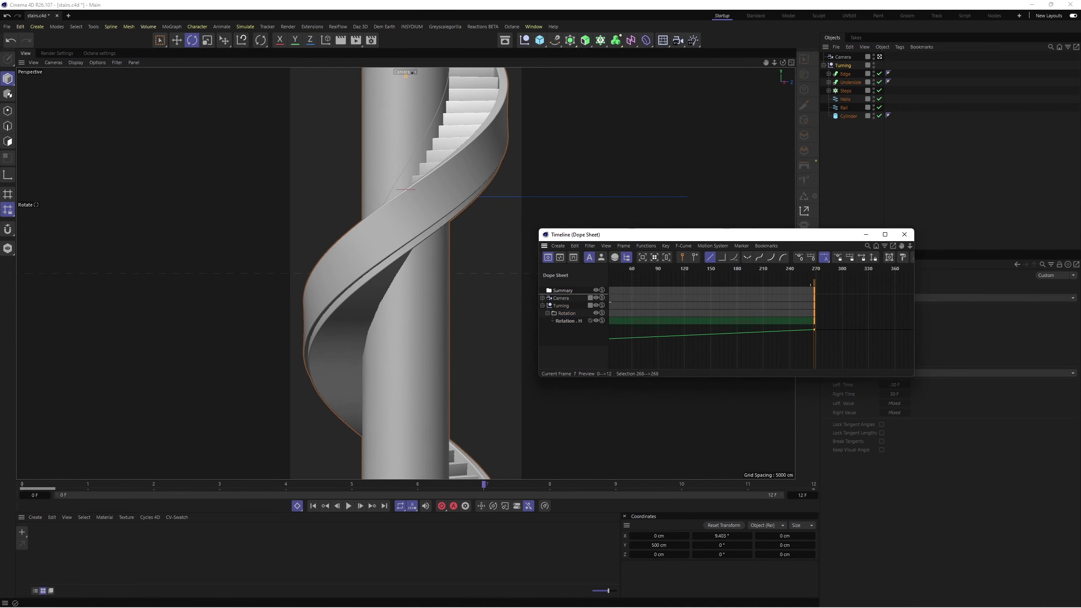
# Step: Check the last rotation keyframe, close the Dope Sheet, and play the turning animation
pyautogui.click(617, 279)
pyautogui.click(747, 222)
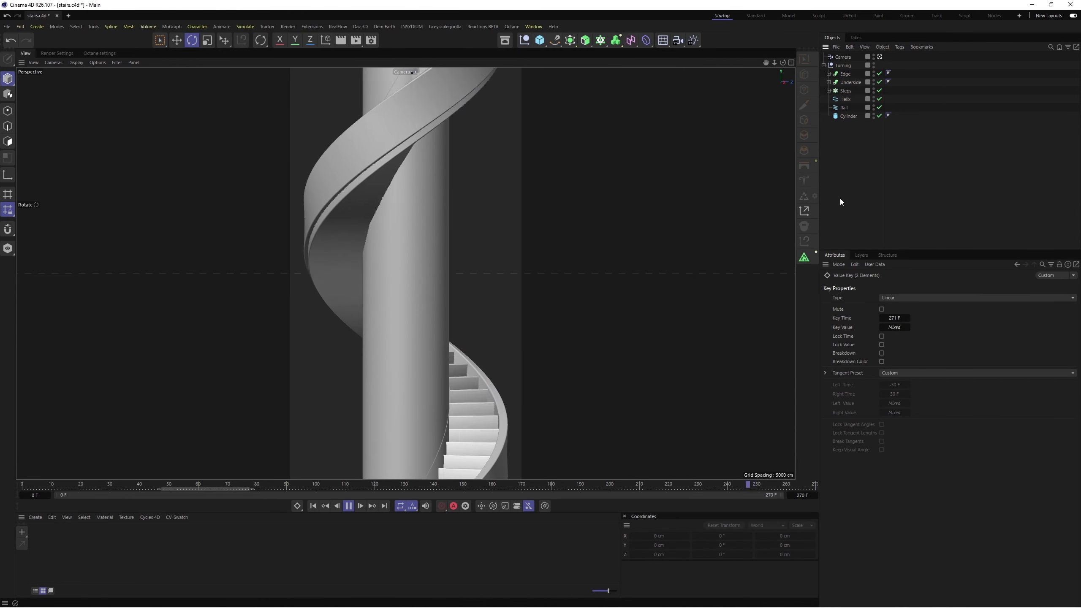
pyautogui.click(348, 506)
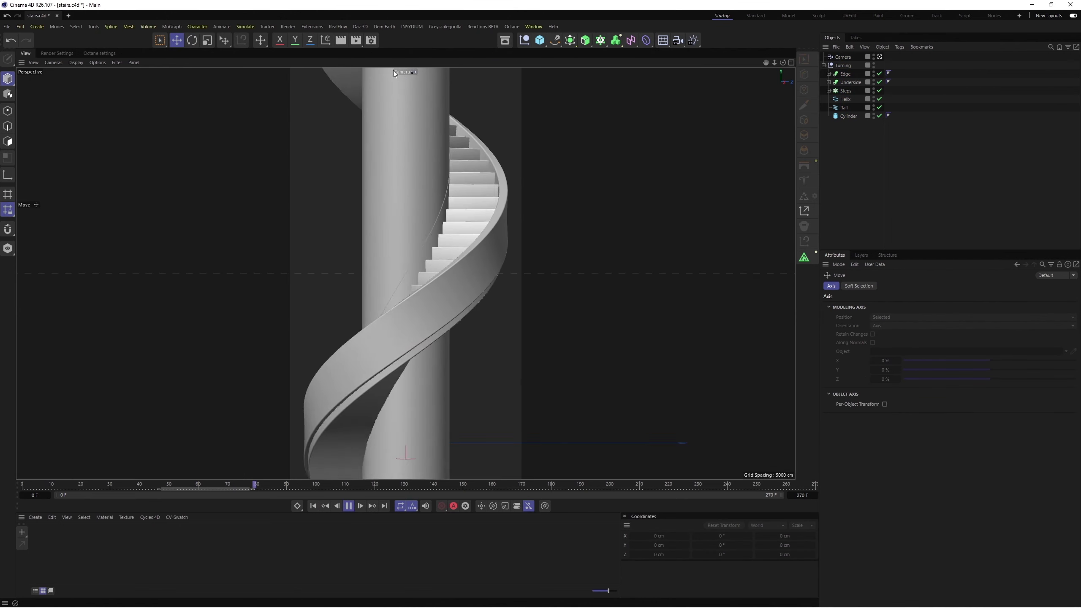
# Step: Select the Windows cloner and review its transform settings
pyautogui.click(848, 83)
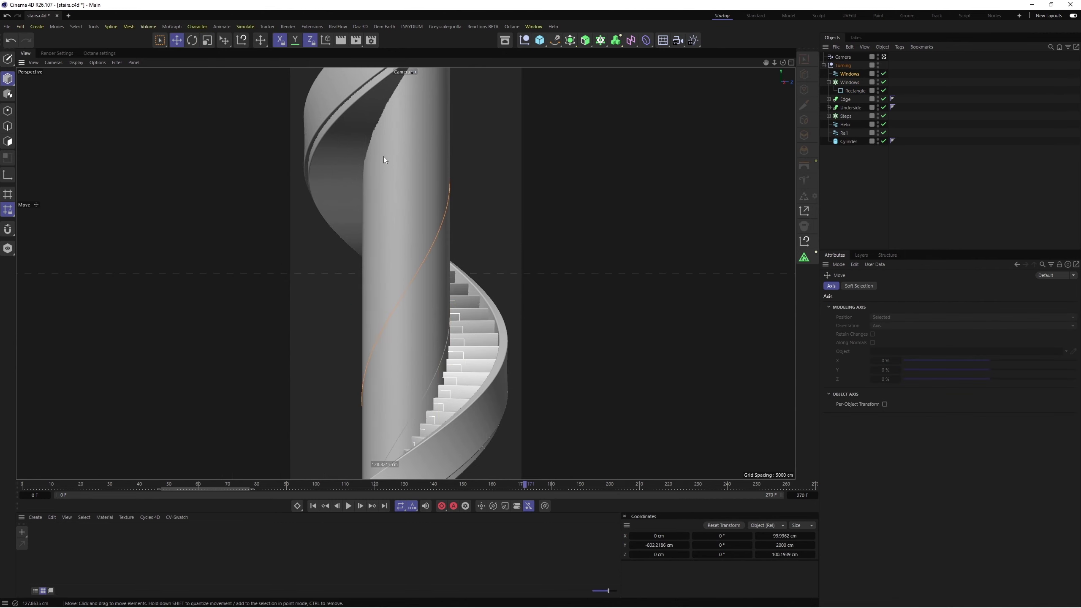
pyautogui.click(850, 82)
pyautogui.click(914, 286)
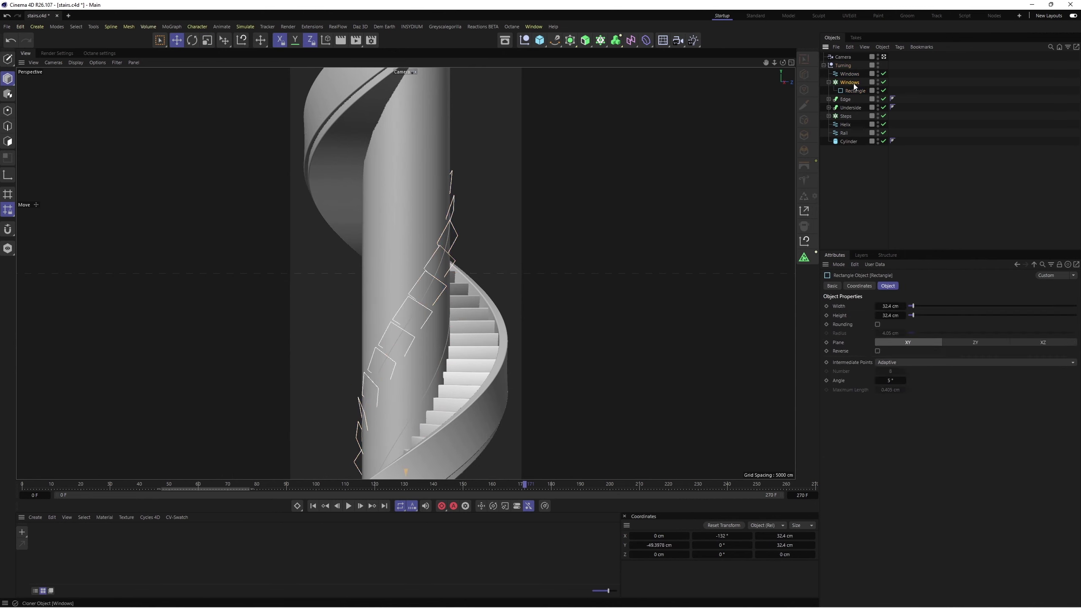
pyautogui.click(854, 86)
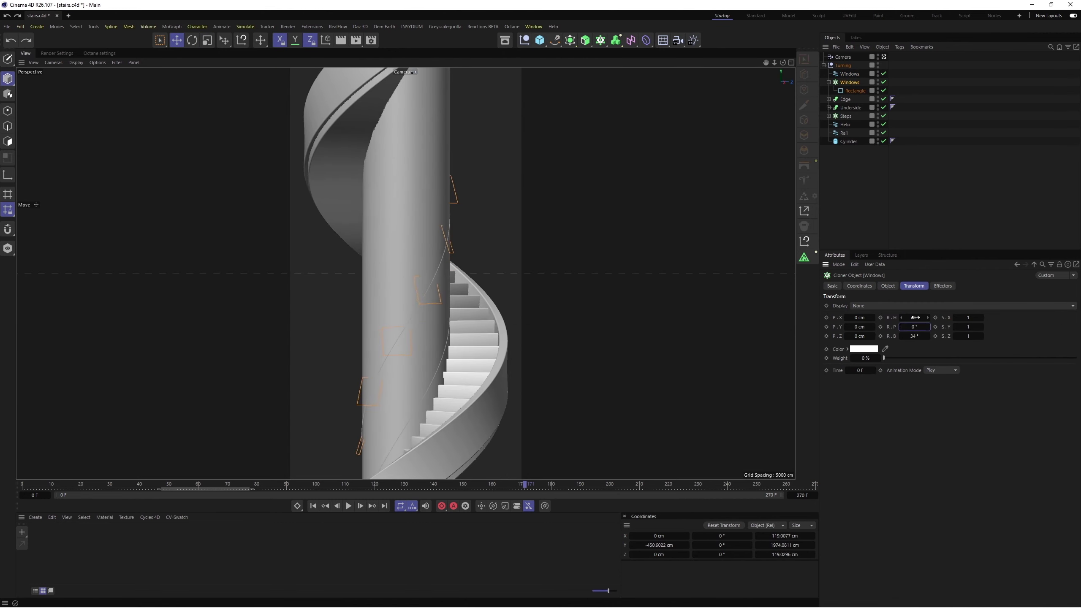
# Step: Apply the new end angle to all helix splines and preview the animation through the scene camera
pyautogui.click(792, 63)
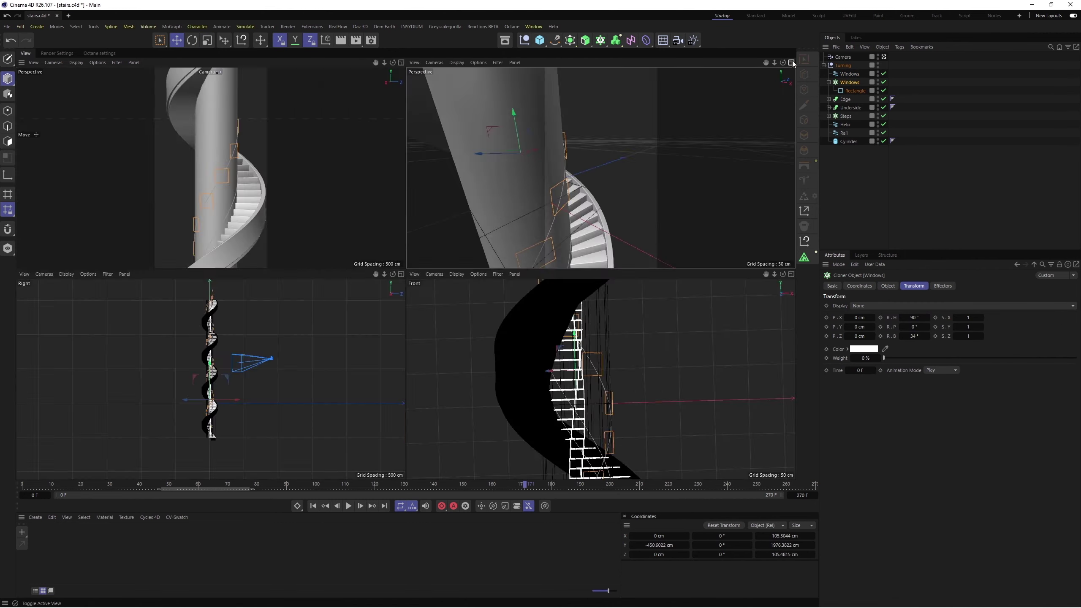
pyautogui.click(845, 167)
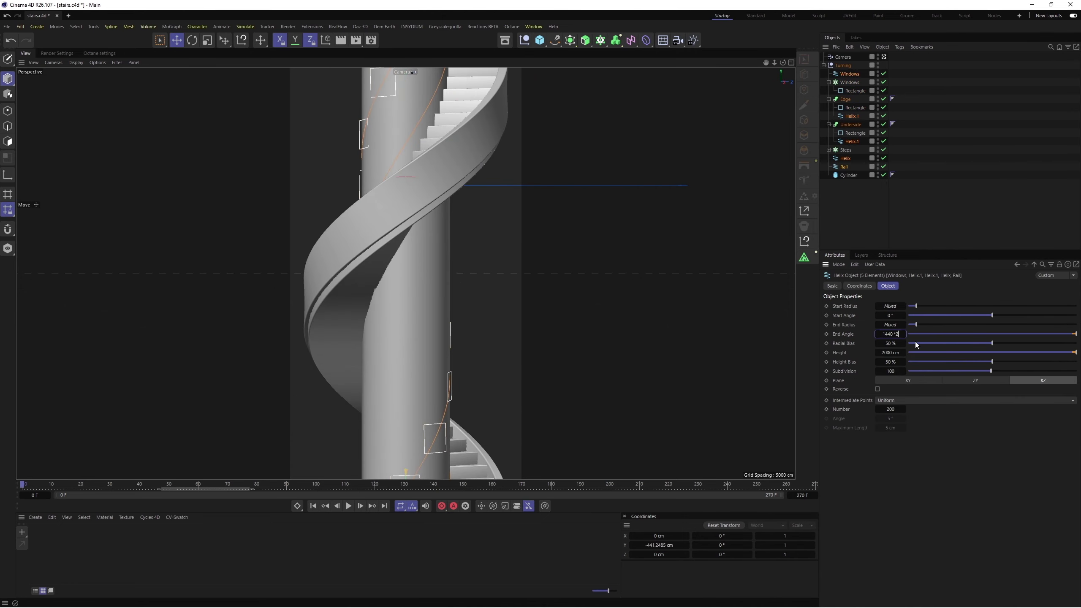
pyautogui.press('Return')
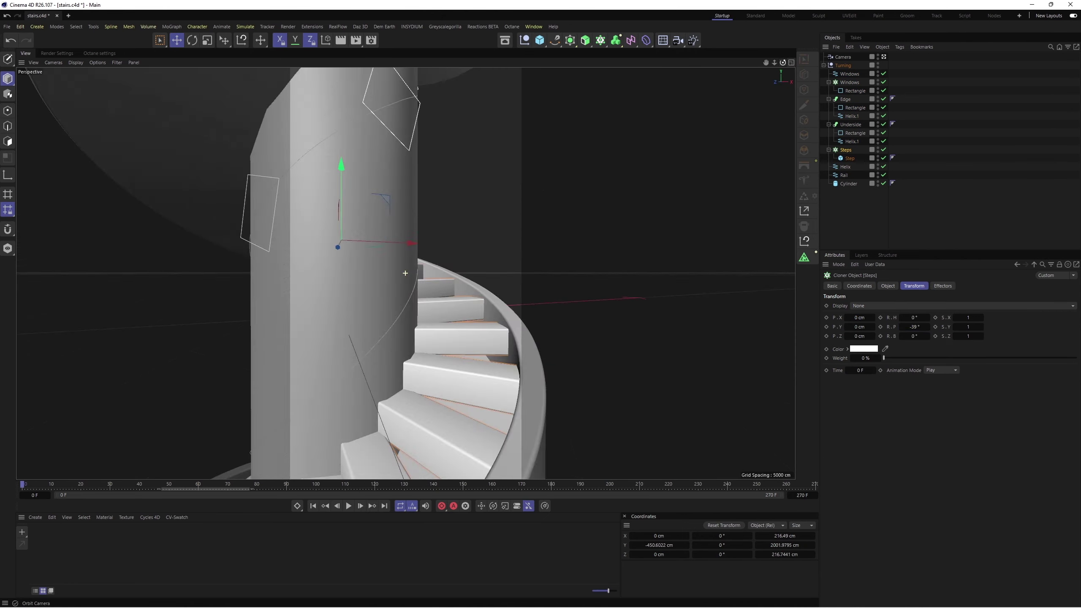
pyautogui.keyDown('alt'); pyautogui.moveTo(405, 273); pyautogui.dragTo(638, 252); pyautogui.keyUp('alt')
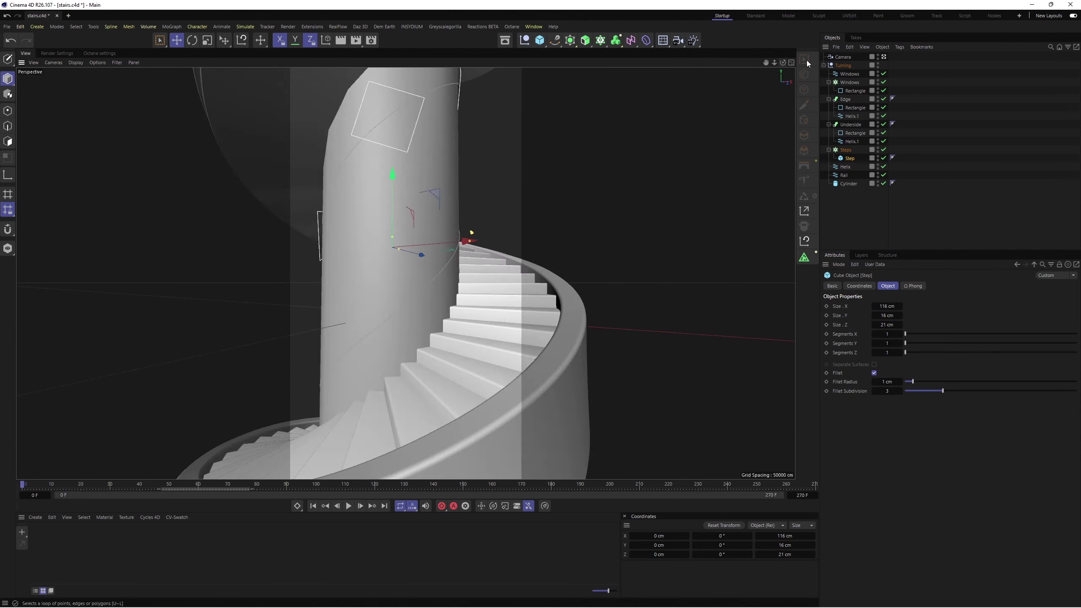
pyautogui.click(884, 57)
pyautogui.click(349, 506)
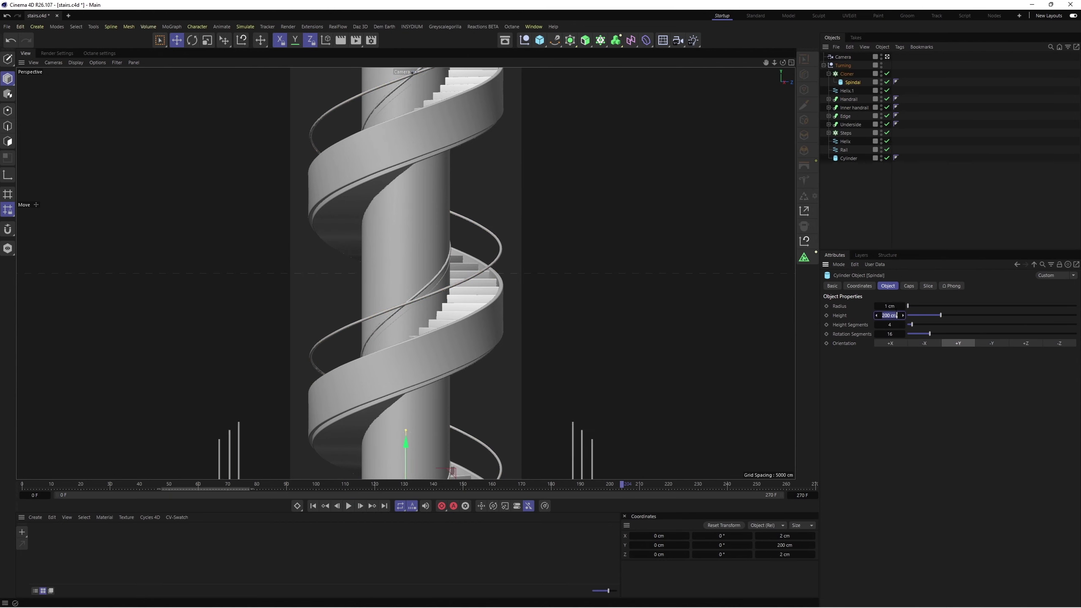
# Step: Inspect the spindle cloner's cylinder, remove the rectangle from the cloner, and jump to the final frame
pyautogui.click(847, 74)
pyautogui.click(853, 82)
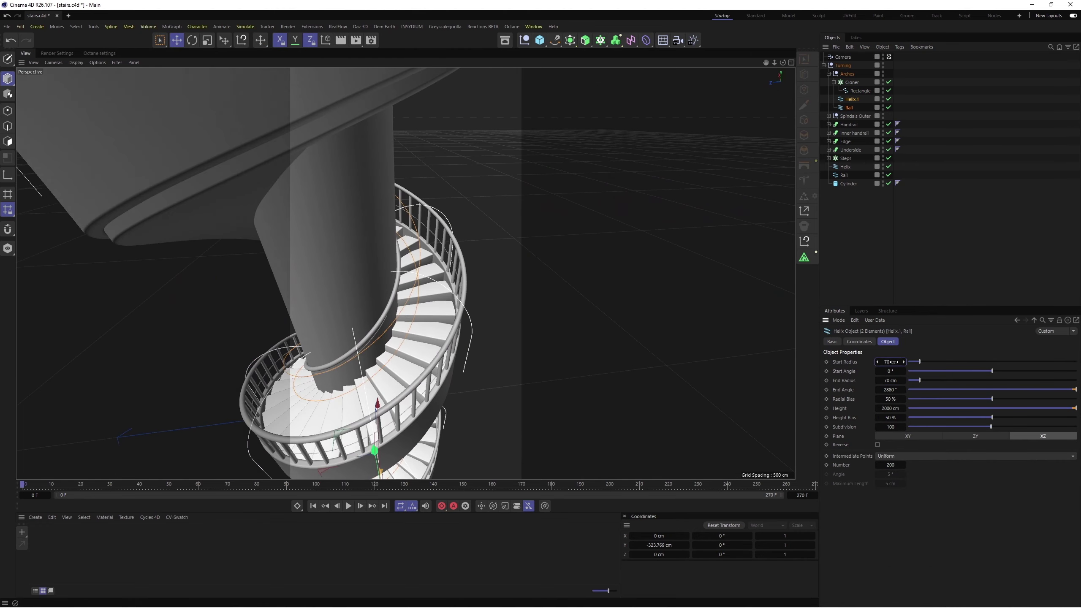
pyautogui.hotkey('ctrl', 'z')
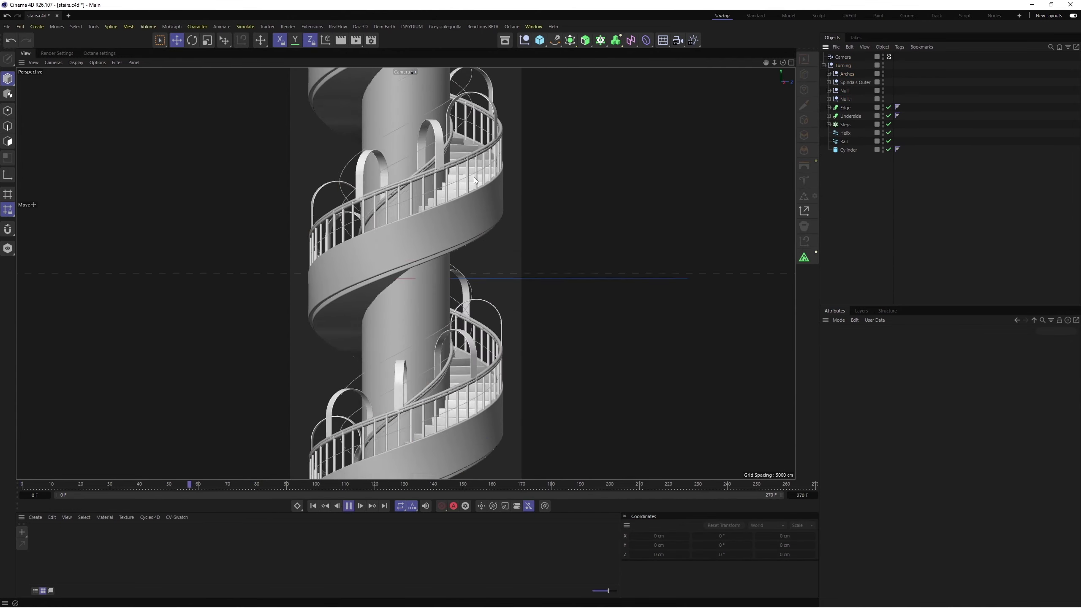
pyautogui.click(385, 507)
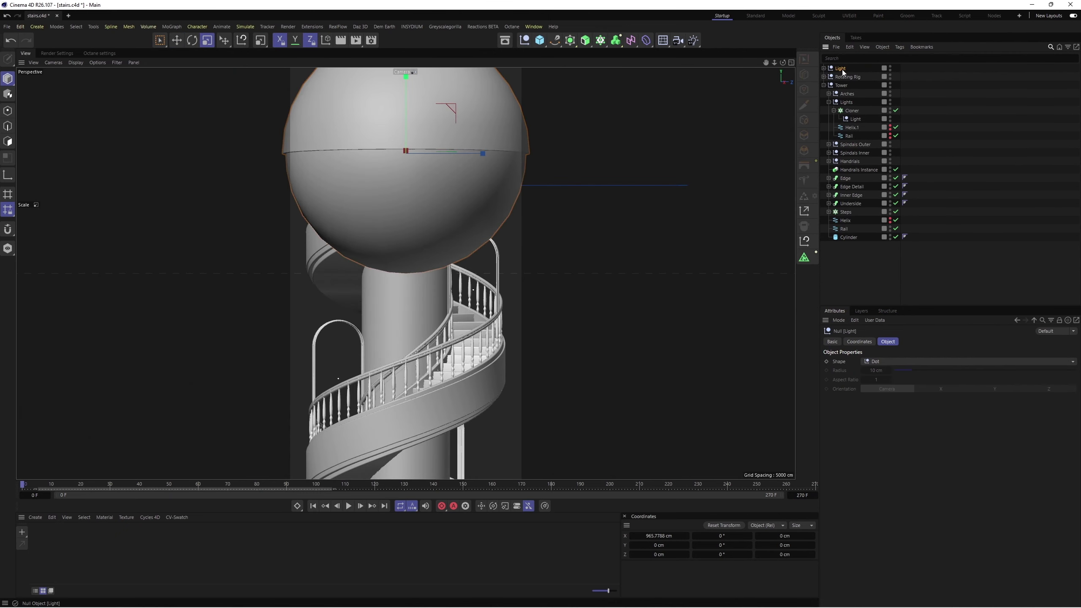
# Step: Place the lamp group under the Lights Cloner and duplicate it as a Light Instance
pyautogui.moveTo(842, 70); pyautogui.dragTo(856, 169)
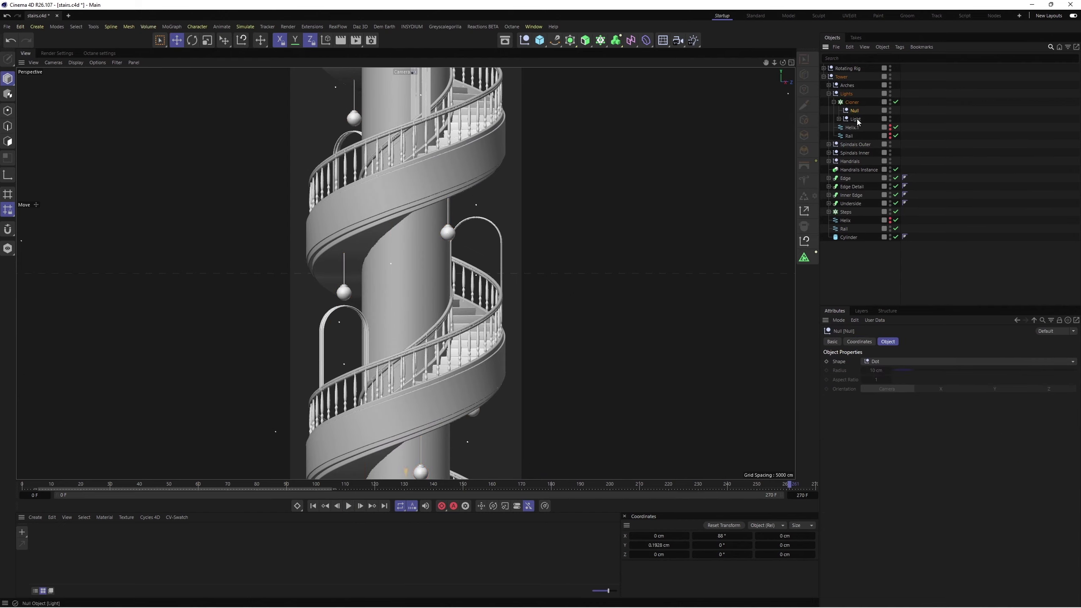
pyautogui.keyDown('ctrl'); pyautogui.moveTo(862, 125); pyautogui.dragTo(860, 144); pyautogui.keyUp('ctrl')
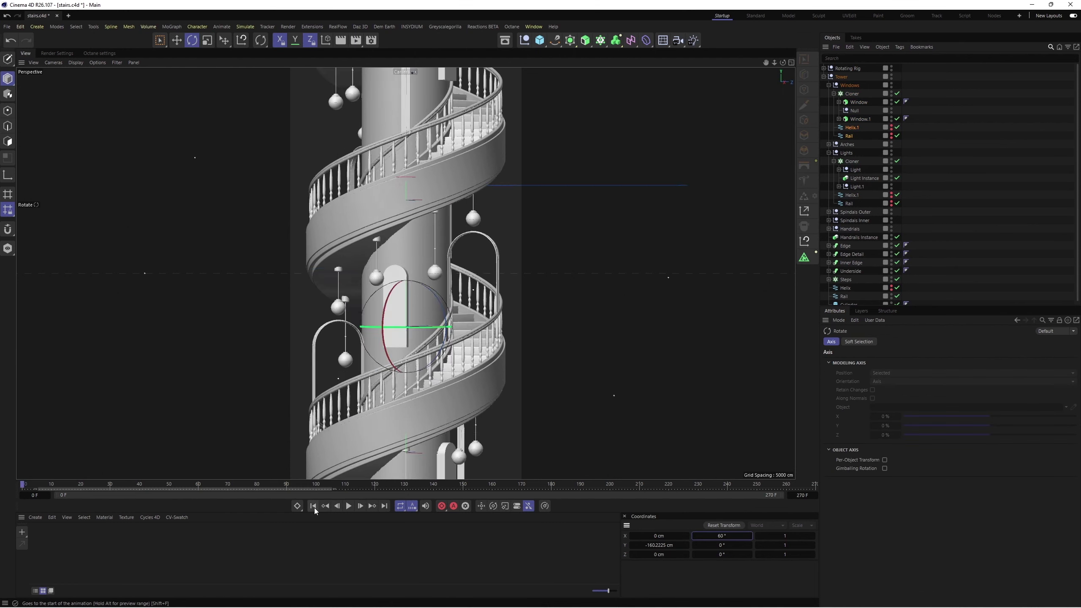
# Step: Select the Tube inside the Volume Builder setup and collapse the Volume Mesher group
pyautogui.press('e')
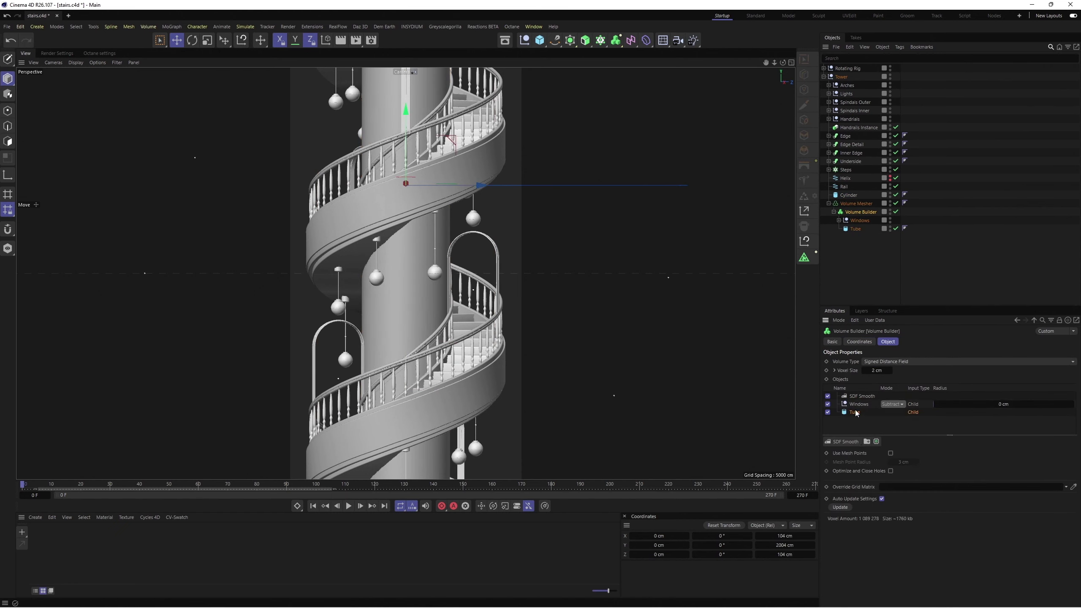
pyautogui.click(856, 220)
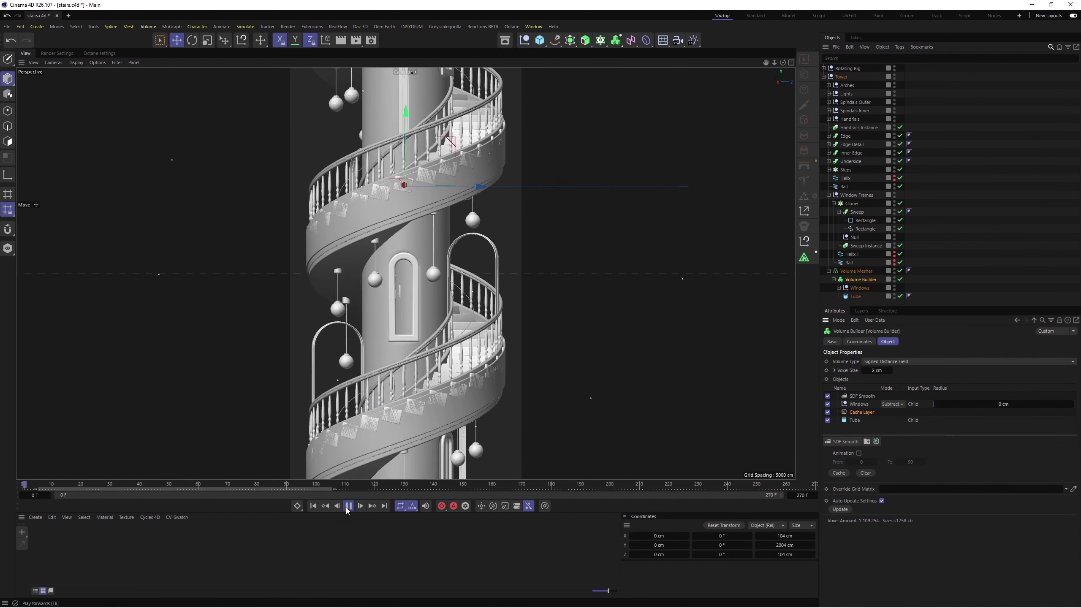
pyautogui.click(856, 271)
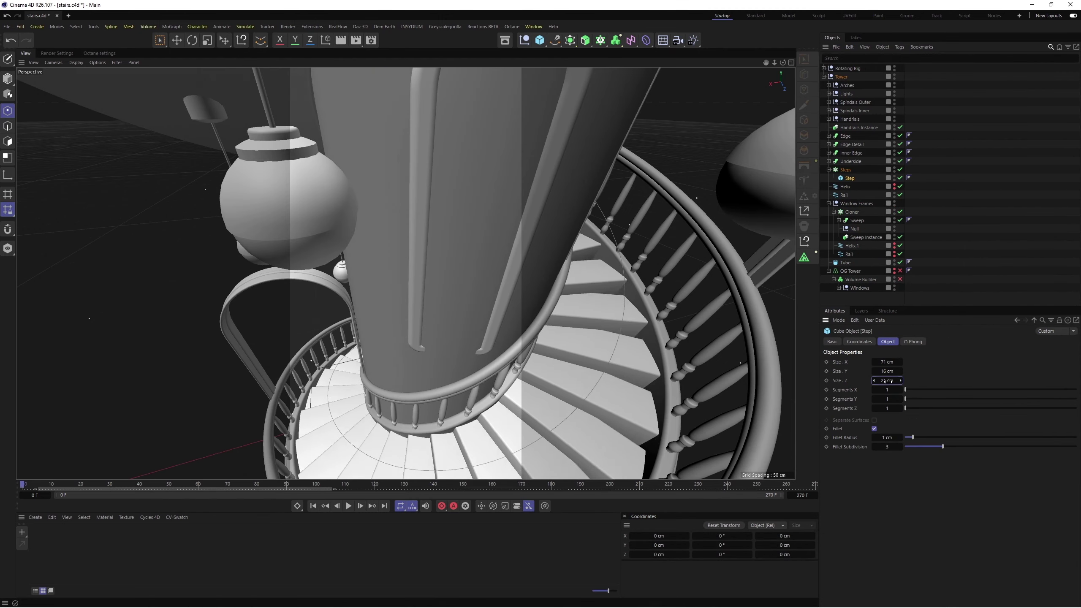
# Step: Reveal the window frames cloner inside the Windows group and select it
pyautogui.click(960, 154)
pyautogui.click(836, 216)
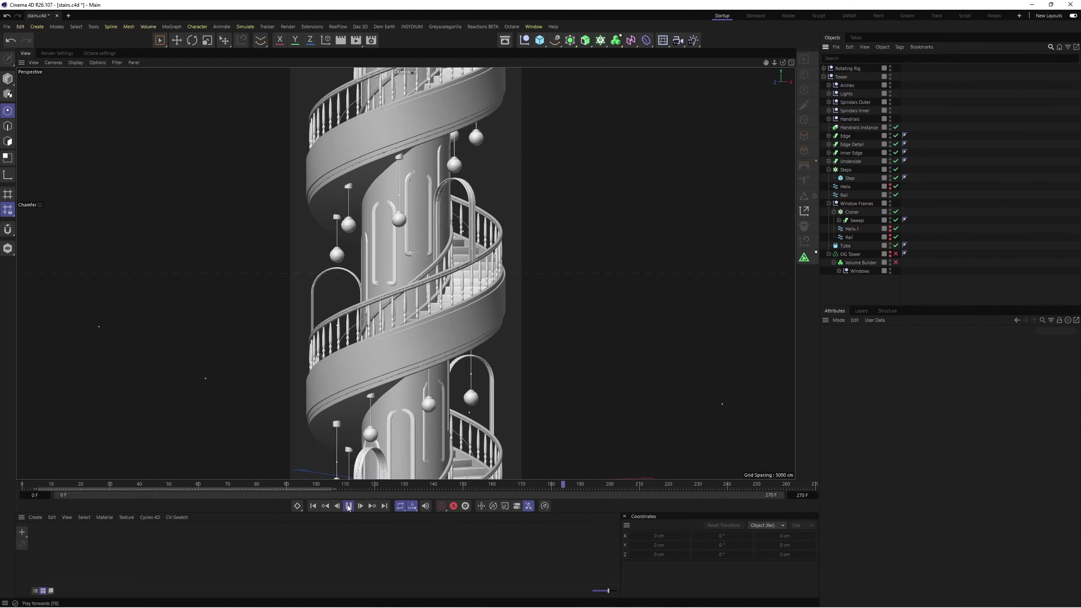
pyautogui.click(862, 279)
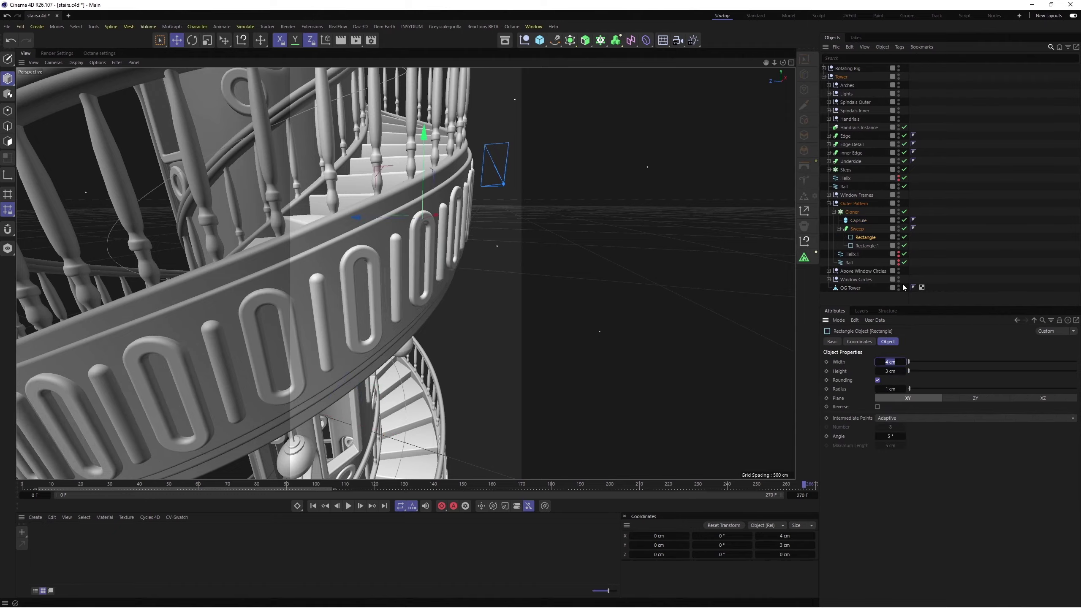
# Step: Extrude the window rectangle inside the Windows Glass cloner and preview the playback
pyautogui.click(349, 507)
pyautogui.click(349, 507)
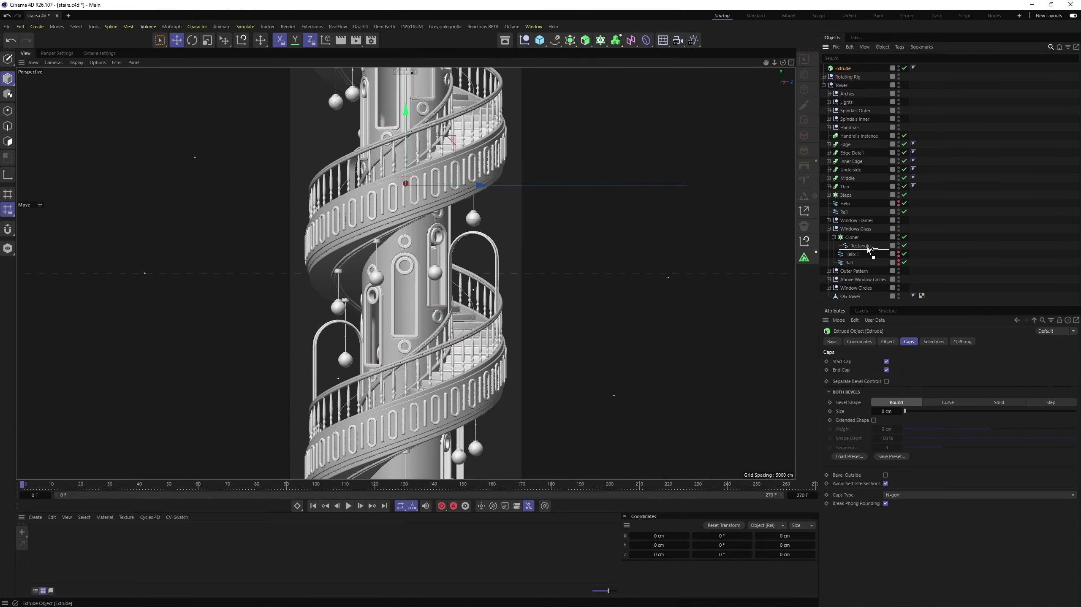
pyautogui.moveTo(868, 249); pyautogui.dragTo(853, 229)
pyautogui.press('space')
pyautogui.click(887, 342)
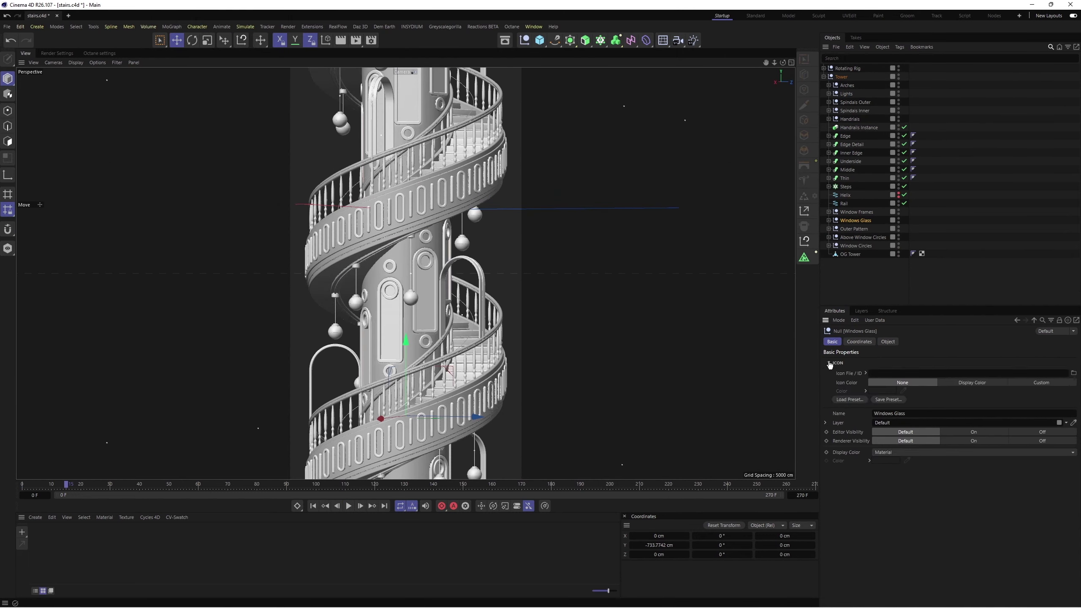
pyautogui.click(829, 220)
pyautogui.click(949, 224)
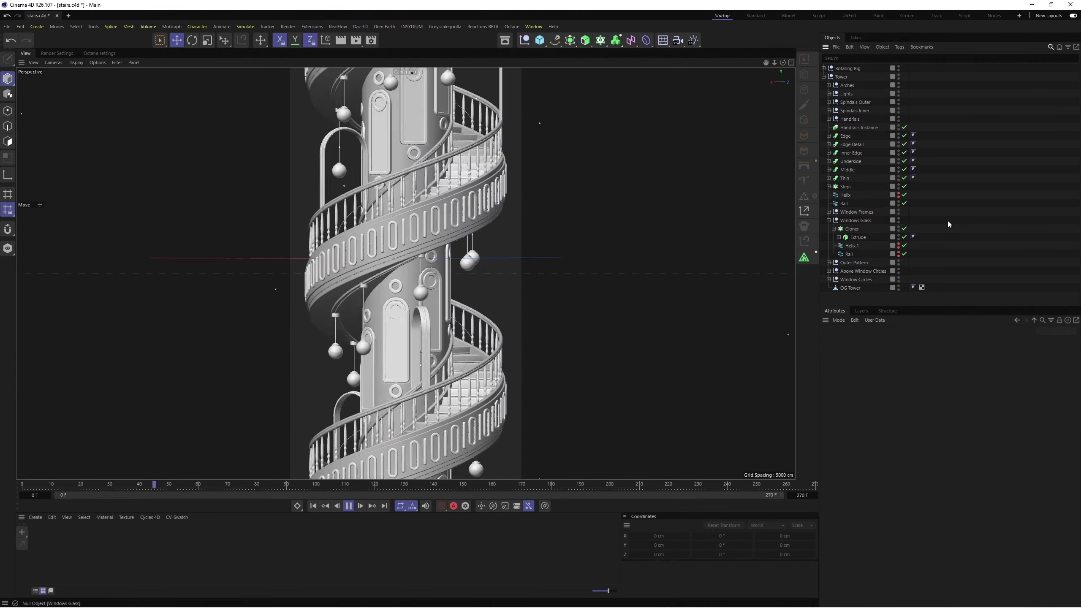
pyautogui.click(828, 220)
pyautogui.press('space')
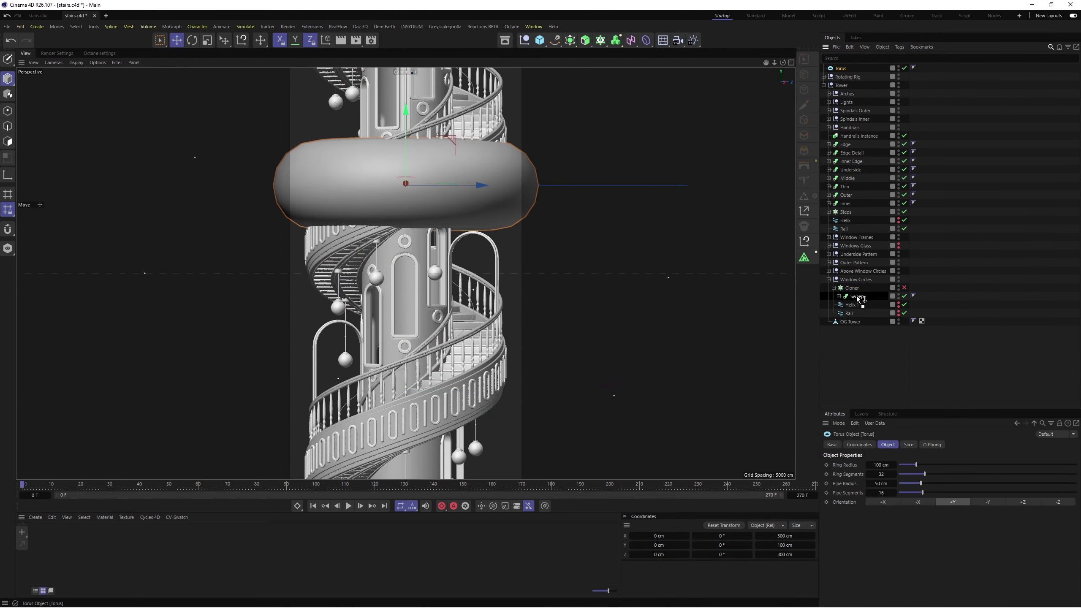
# Step: Place the Torus under the Window Circles Cloner to repeat it around the windows
pyautogui.click(992, 503)
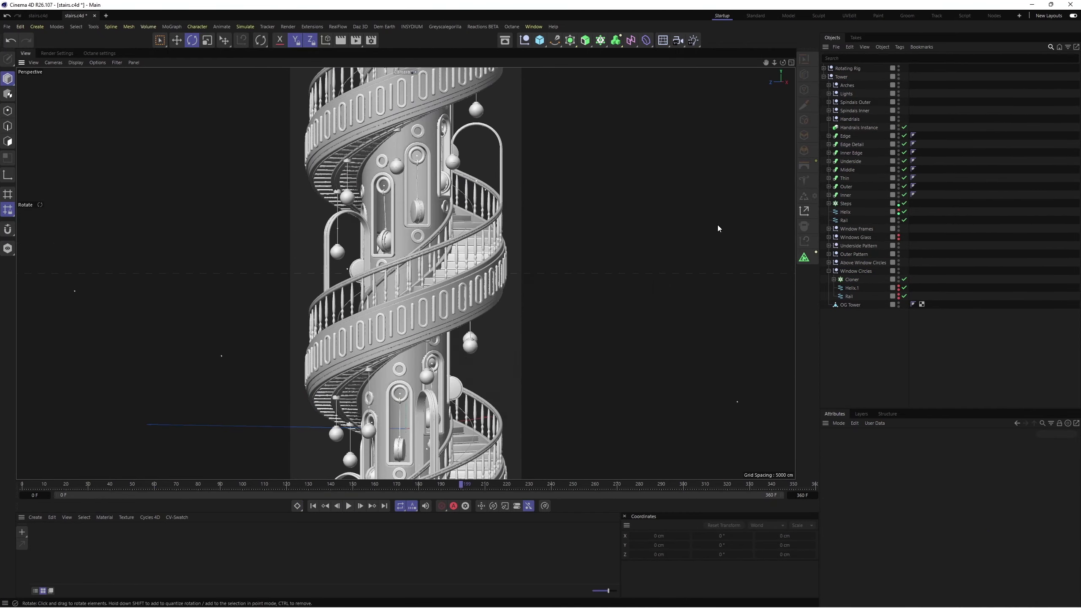
# Step: Close the Dope Sheet and preview Swing 2's moving part swinging from the start
pyautogui.click(348, 506)
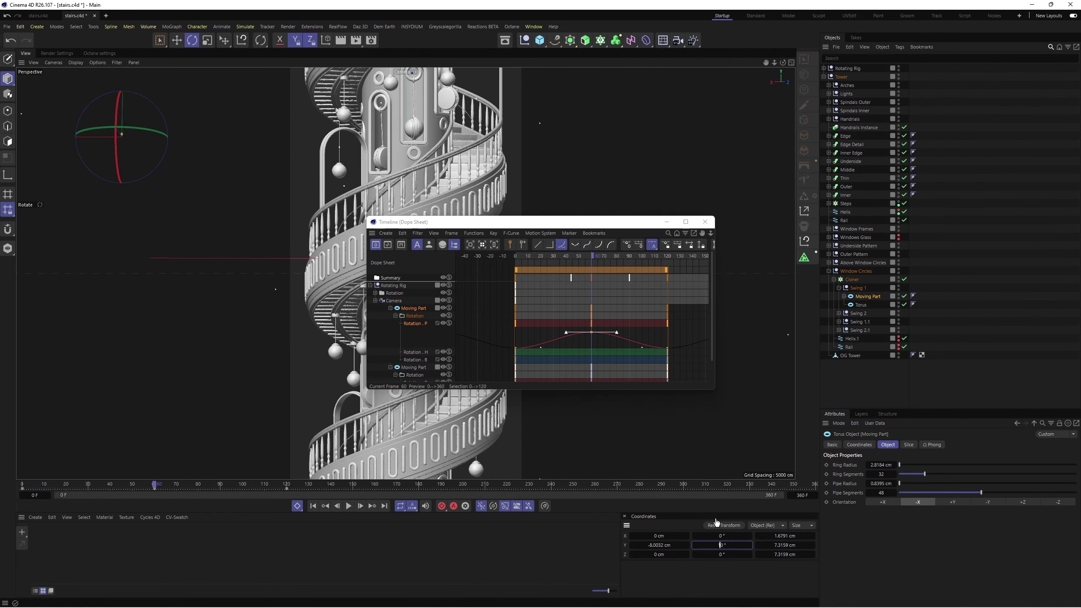
pyautogui.click(839, 313)
pyautogui.click(868, 321)
pyautogui.click(704, 221)
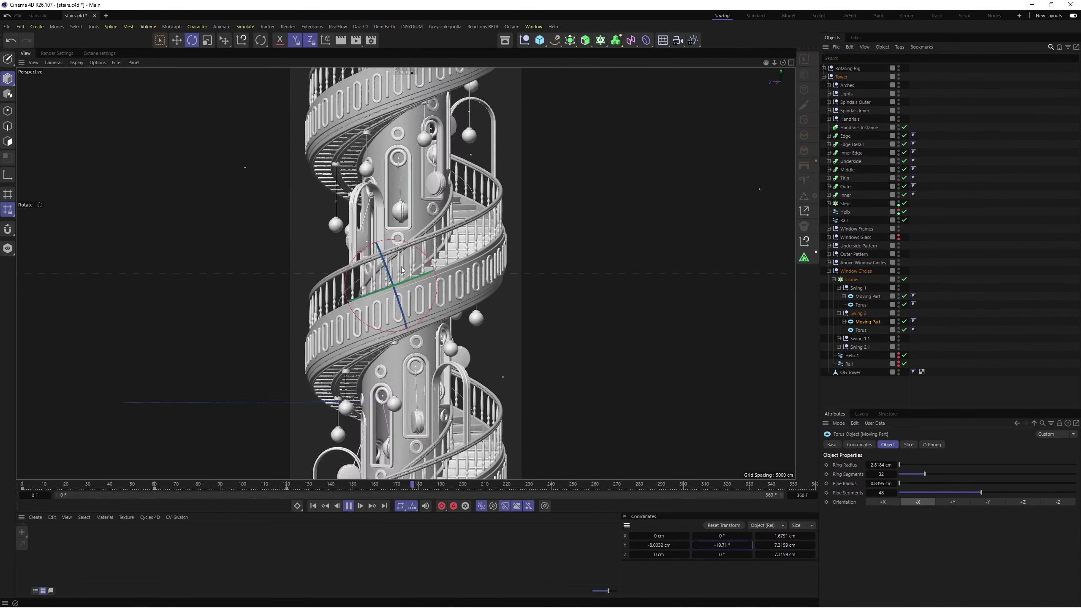
pyautogui.click(348, 506)
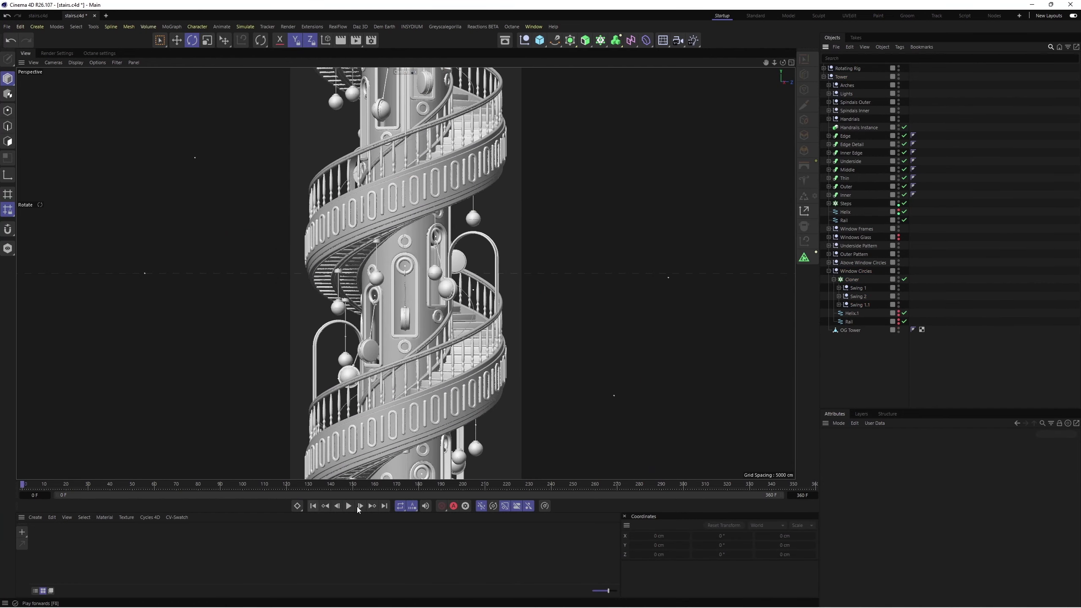
# Step: Switch the viewport to the Right side view of the tower
pyautogui.press('F5')
pyautogui.press('F3')
pyautogui.click(824, 77)
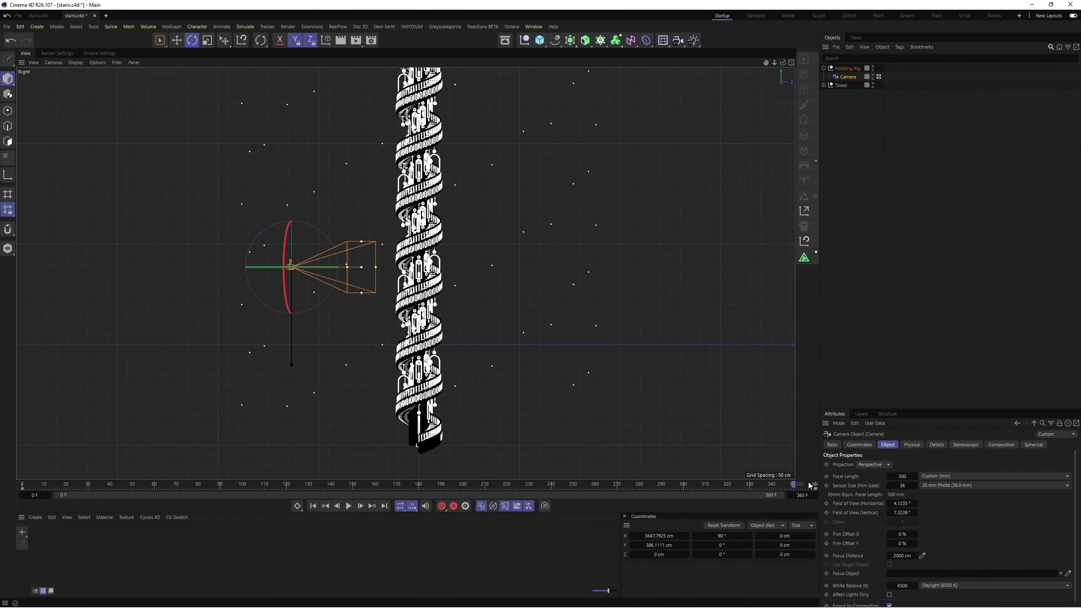
# Step: Rewind to the first frame and return to the perspective view
pyautogui.click(314, 506)
pyautogui.press('F1')
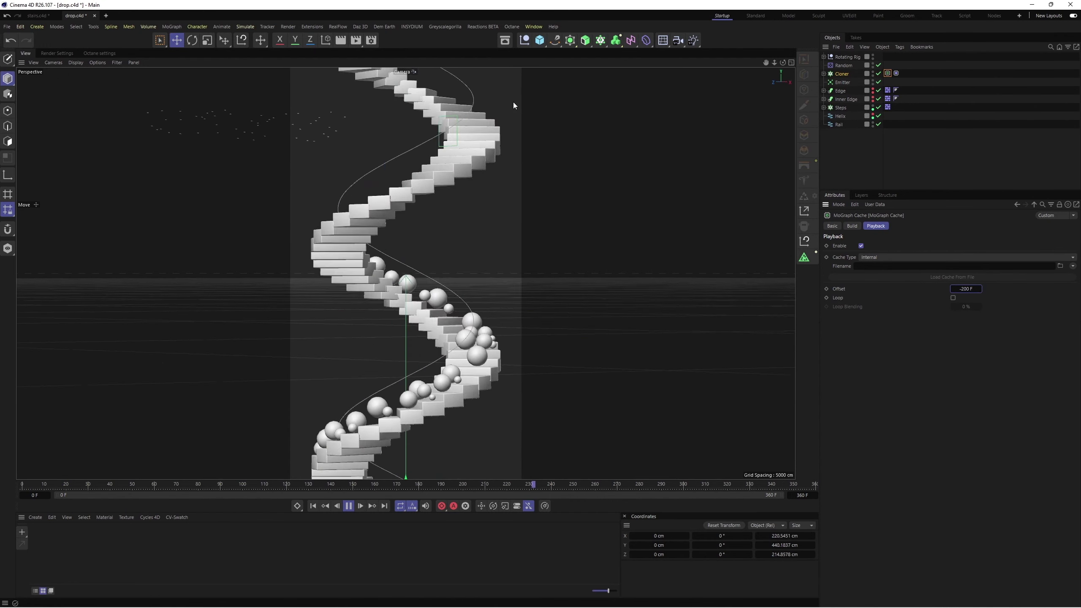
# Step: Set the MoGraph Cache offset to 0, then lathe the bell profile into a solid bell
pyautogui.click(314, 507)
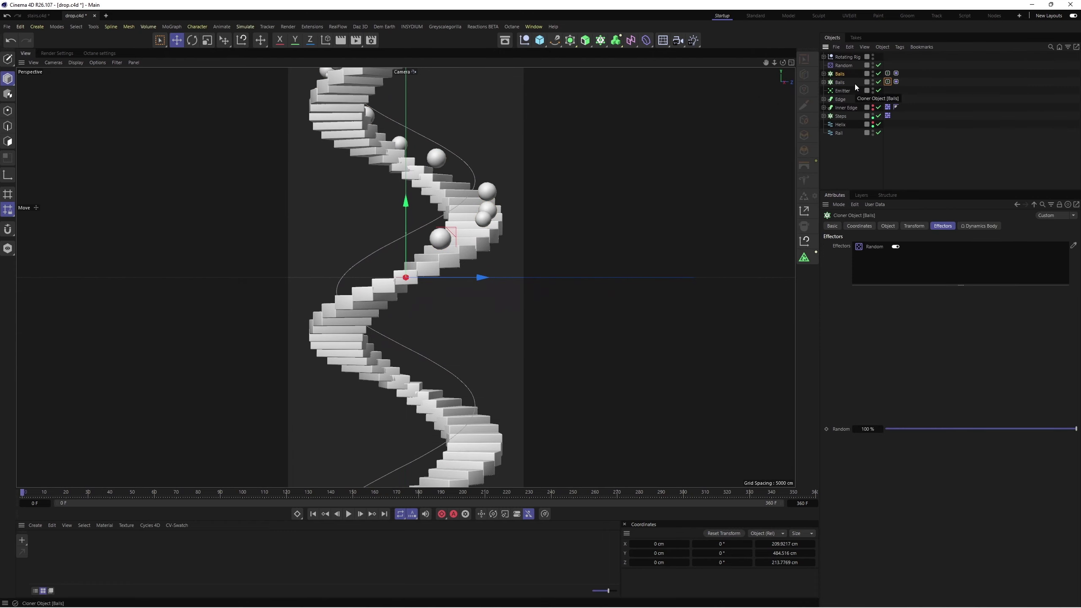
pyautogui.write('00 F')
pyautogui.press('Return')
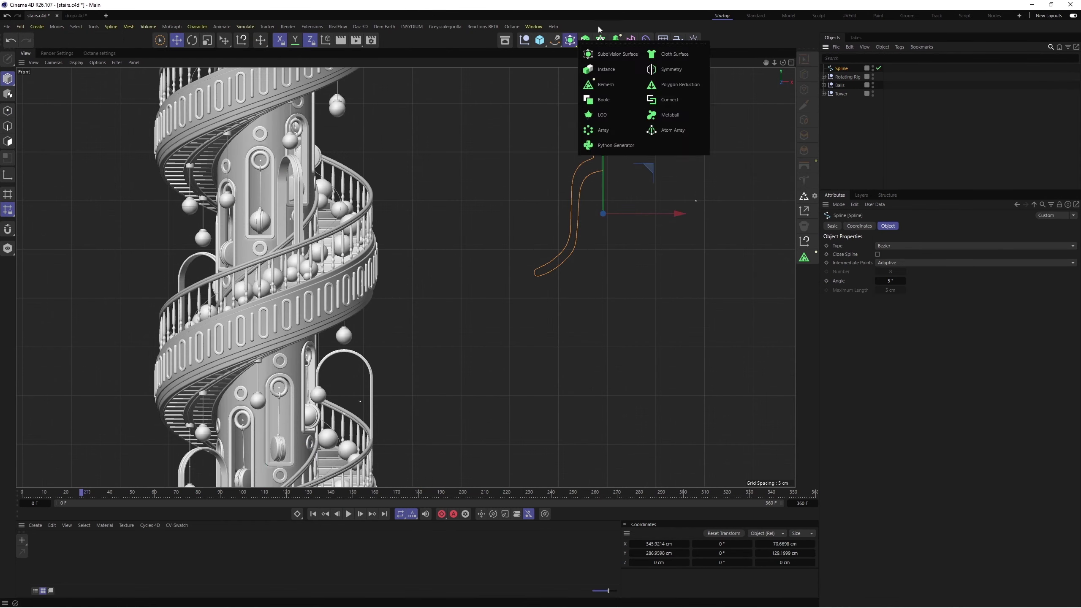
pyautogui.keyDown('alt'); pyautogui.click(585, 40); pyautogui.keyUp('alt')
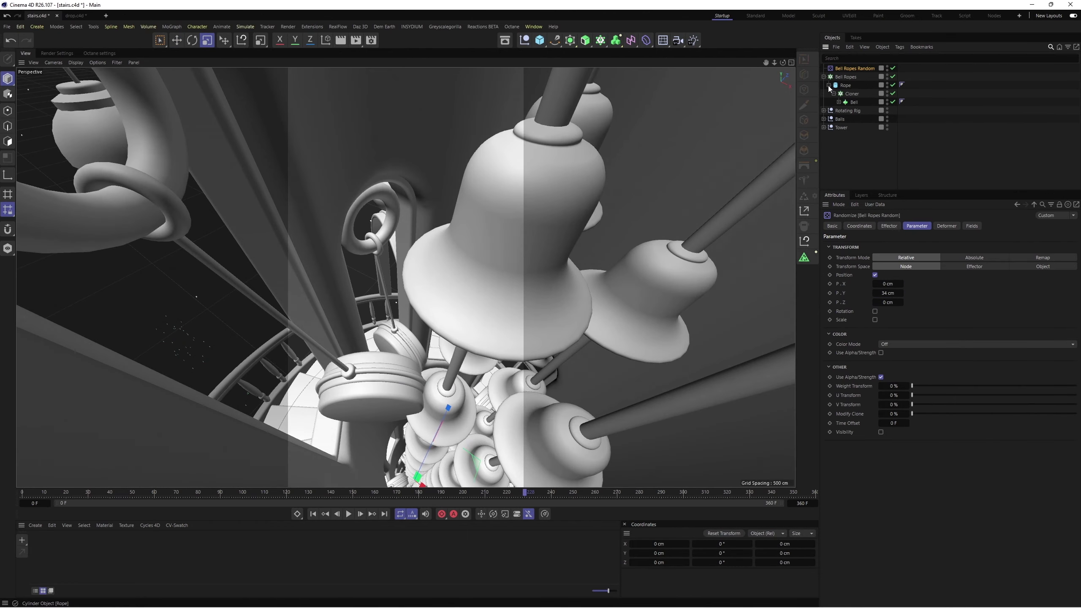
# Step: Check the Bell Ropes cloner, add a Formula effector to sway the bells, and play back
pyautogui.click(846, 77)
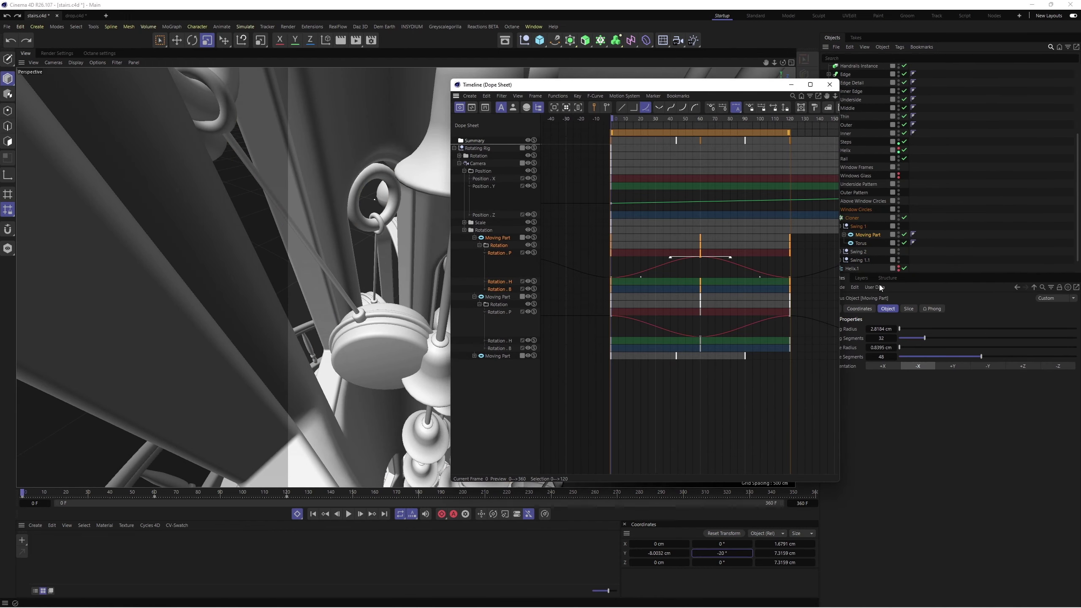
pyautogui.moveTo(681, 120); pyautogui.dragTo(705, 124)
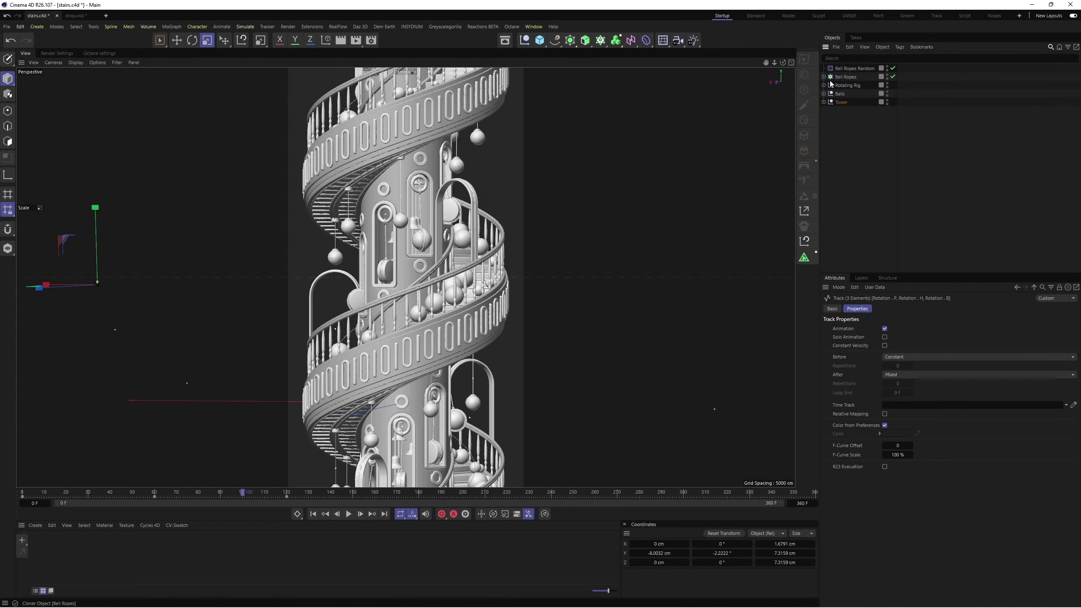
pyautogui.click(631, 40)
pyautogui.press('space')
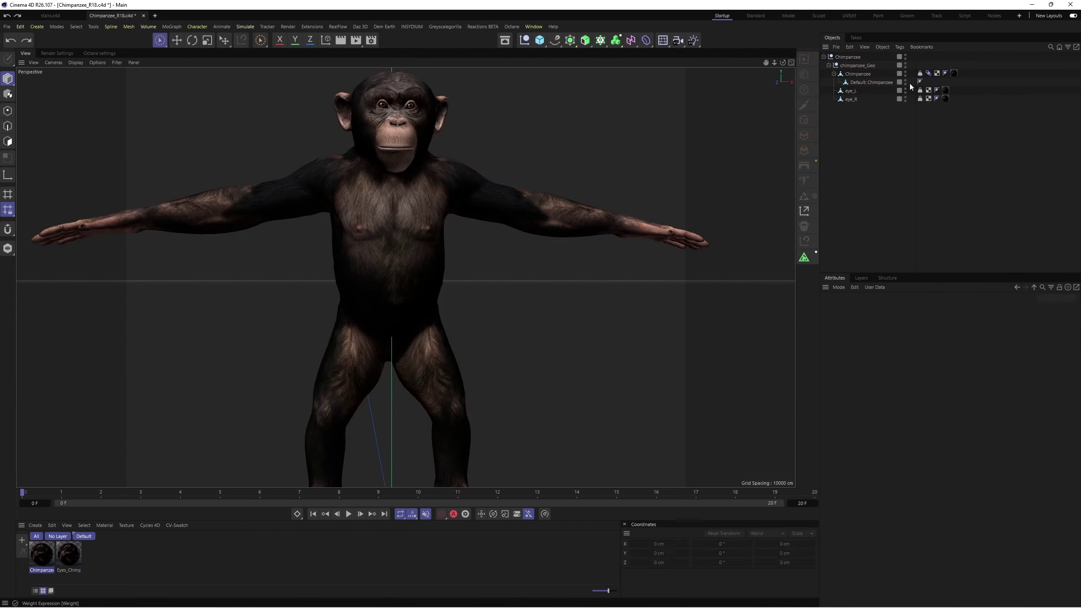
pyautogui.click(858, 74)
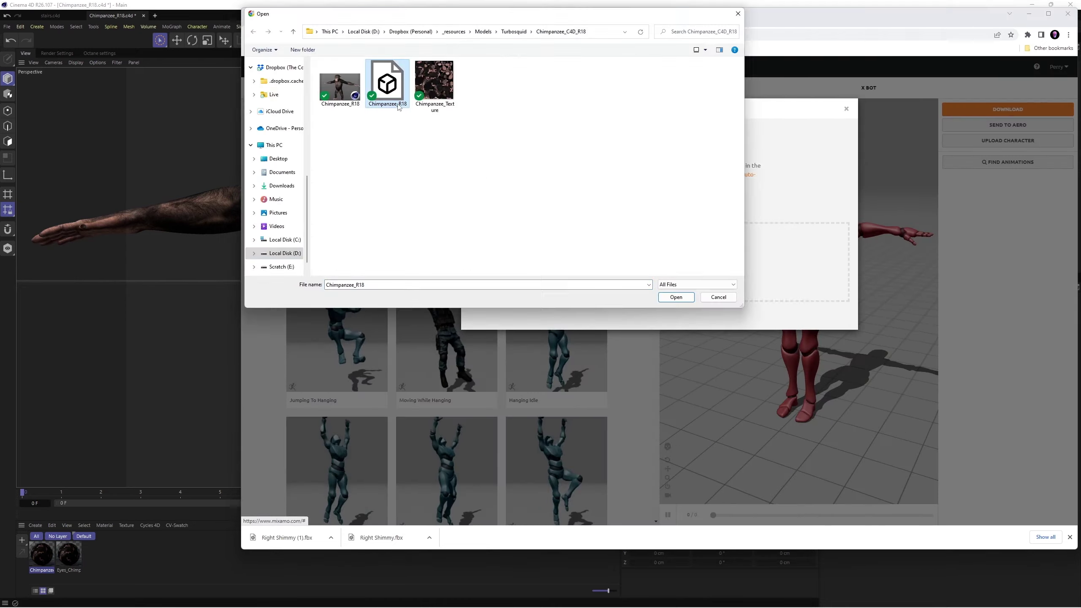
# Step: Upload the chimpanzee file to Mixamo, mark its chin, and auto-rig it
pyautogui.doubleClick(398, 106)
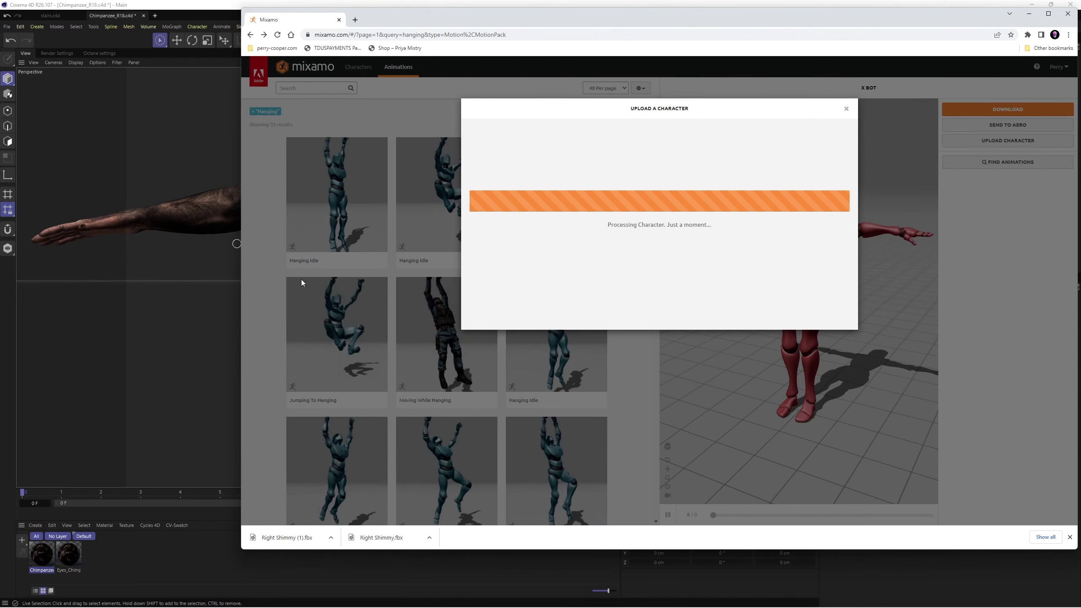
pyautogui.moveTo(508, 224); pyautogui.dragTo(608, 190)
pyautogui.click(842, 341)
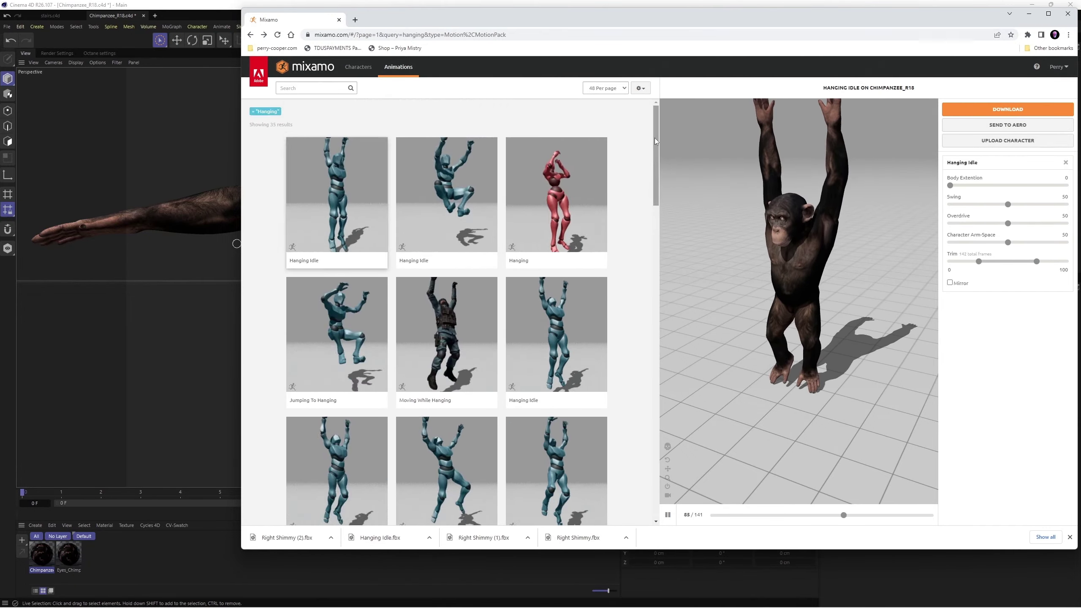
pyautogui.click(1028, 13)
pyautogui.click(299, 598)
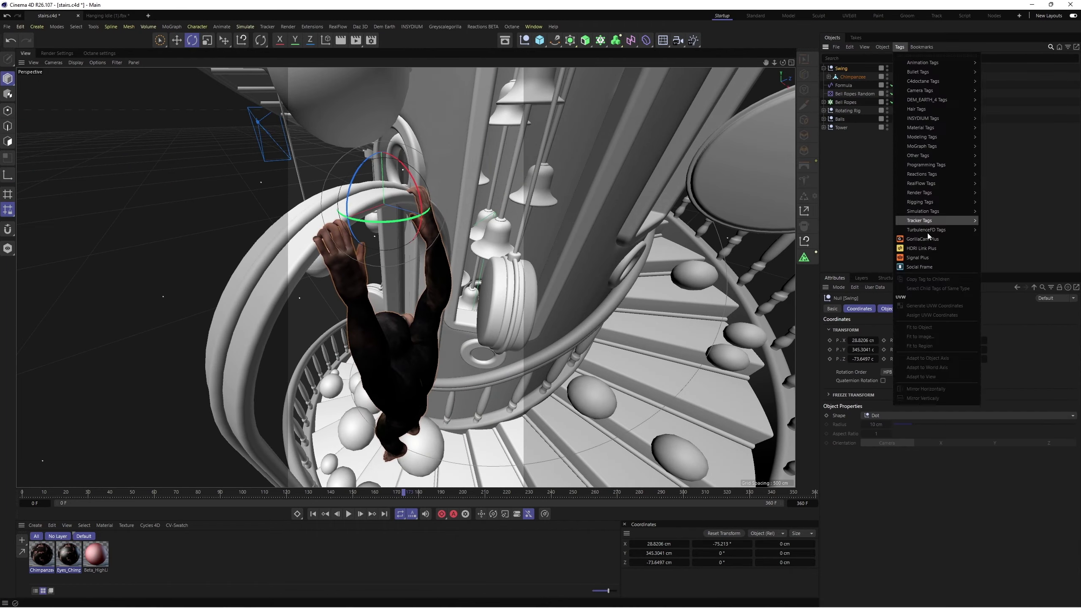
# Step: Give the Swing null a Sin-wave Signal swinging -10° to 10° and preview the sway
pyautogui.click(896, 359)
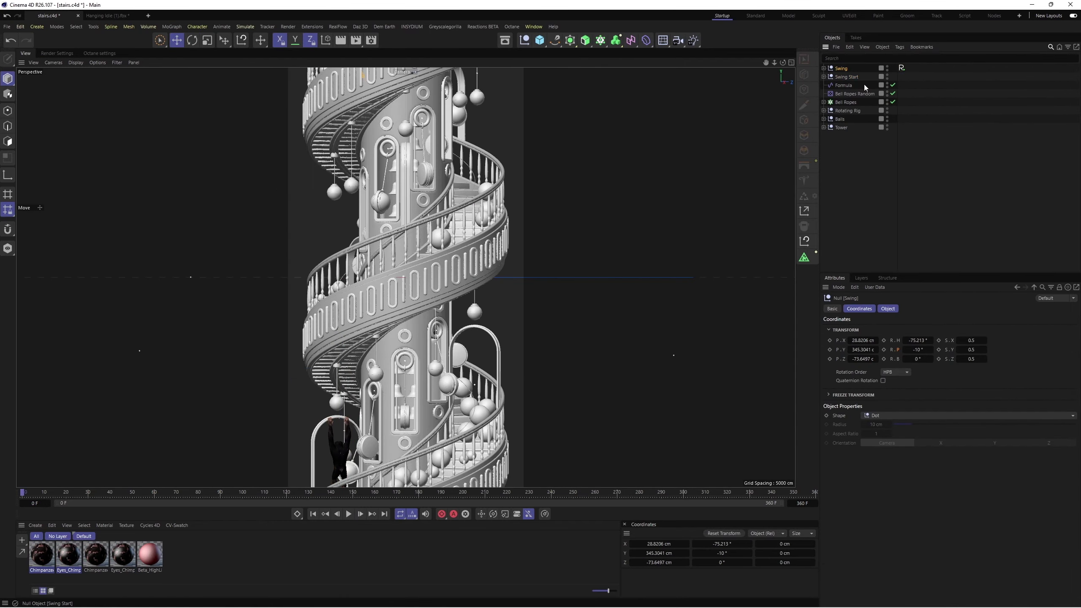
pyautogui.click(348, 514)
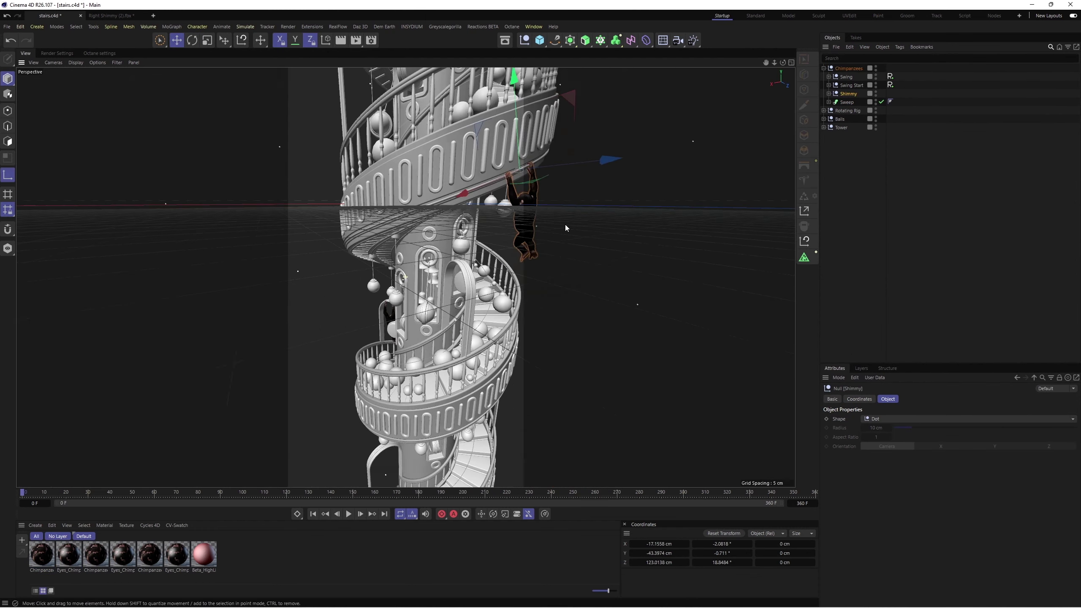
pyautogui.click(890, 93)
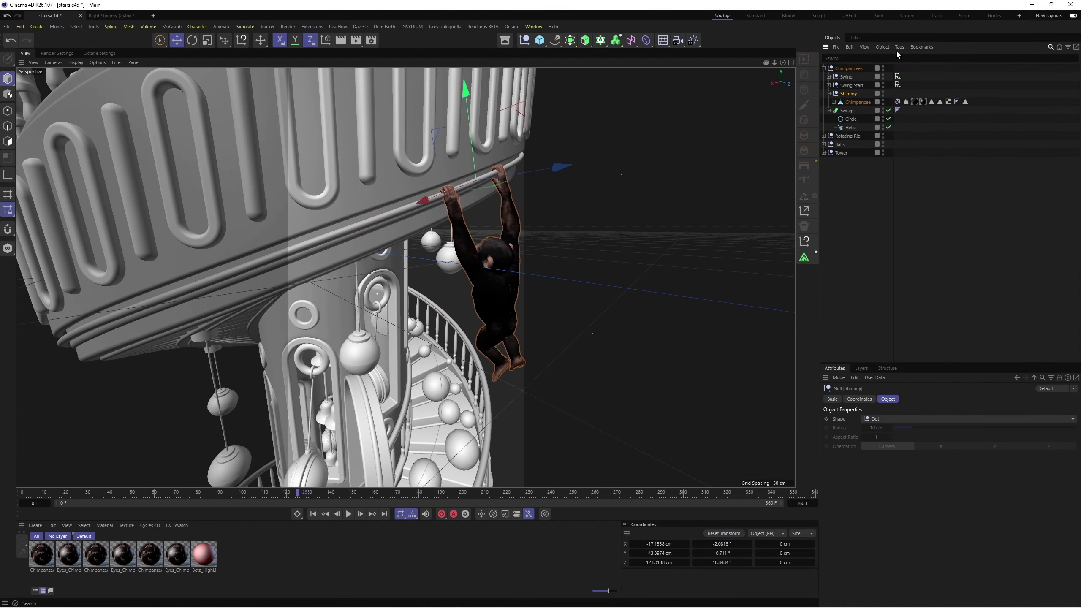
# Step: Align the shimmying chimp tangentially to the Helix rail and keyframe its travel start to end
pyautogui.click(855, 101)
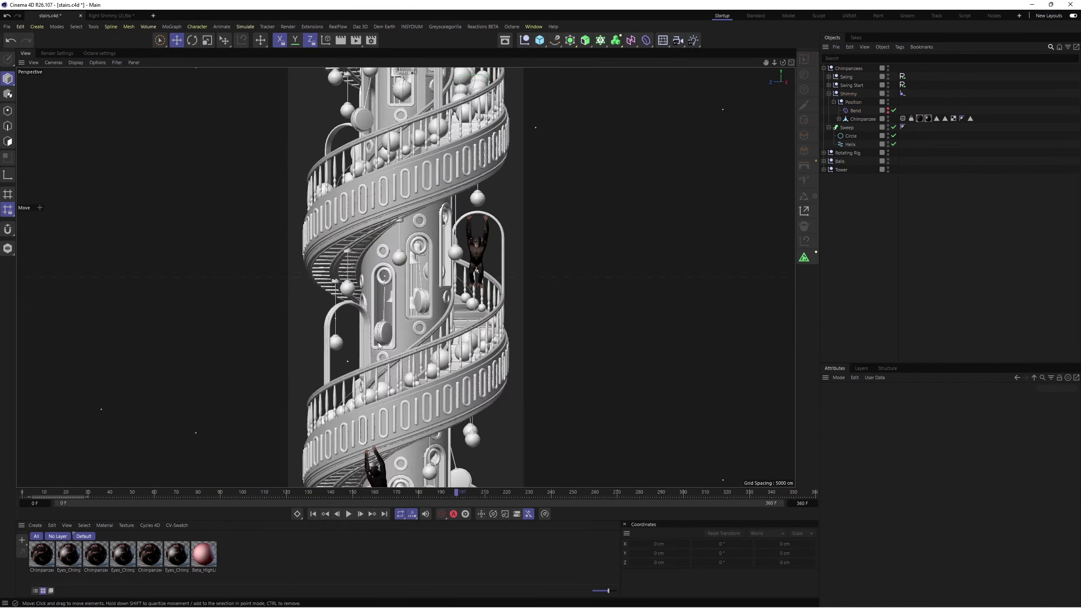
pyautogui.press('space')
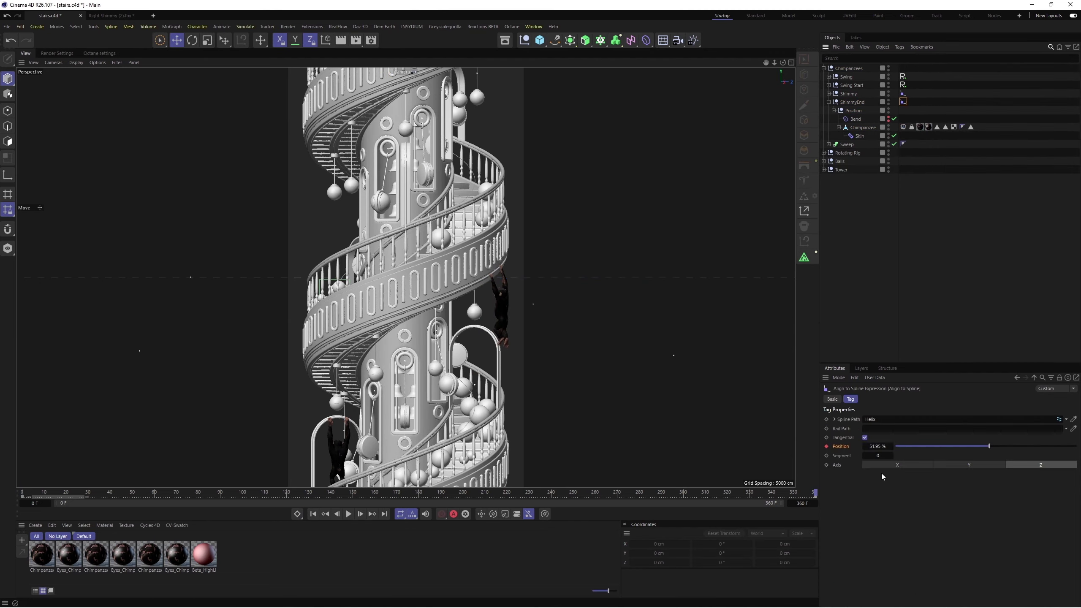
pyautogui.click(348, 514)
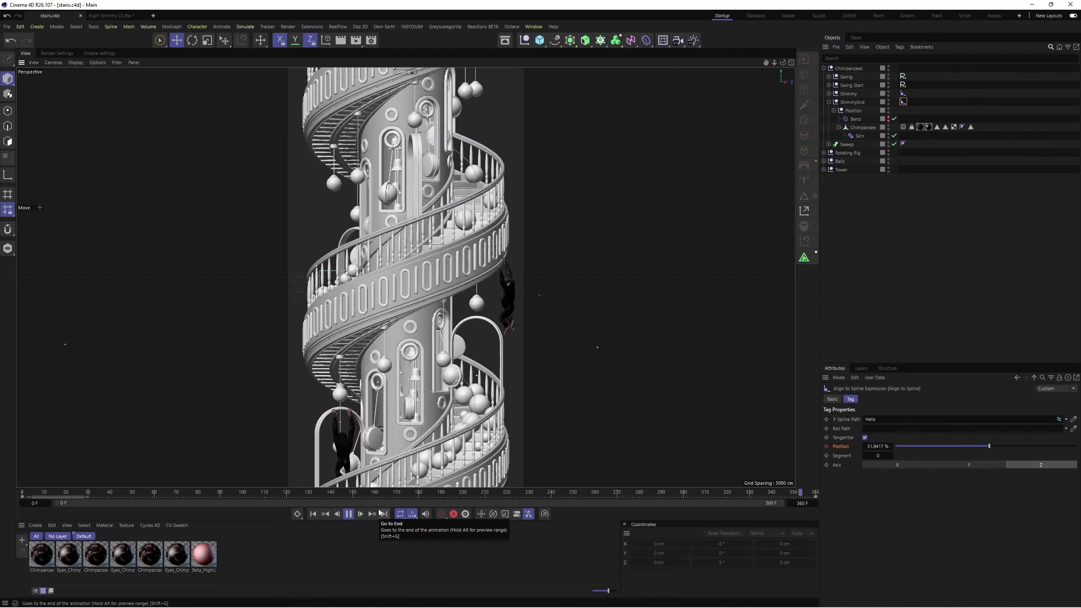
pyautogui.moveTo(783, 62); pyautogui.dragTo(809, 71)
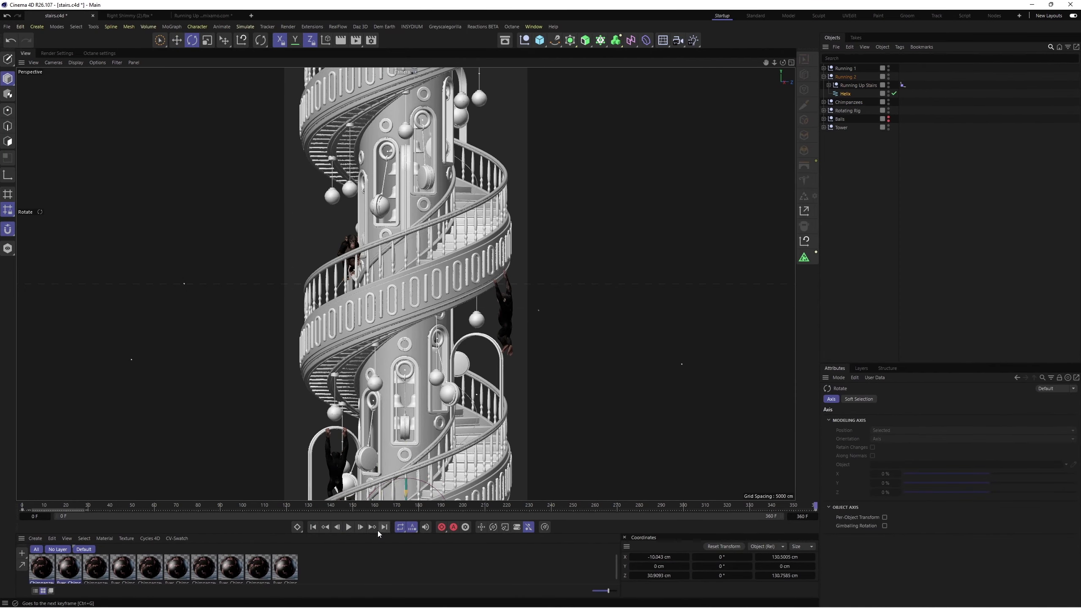
# Step: Play back the Running Up Stairs chimps on the helix, then start the Octane live render
pyautogui.click(348, 527)
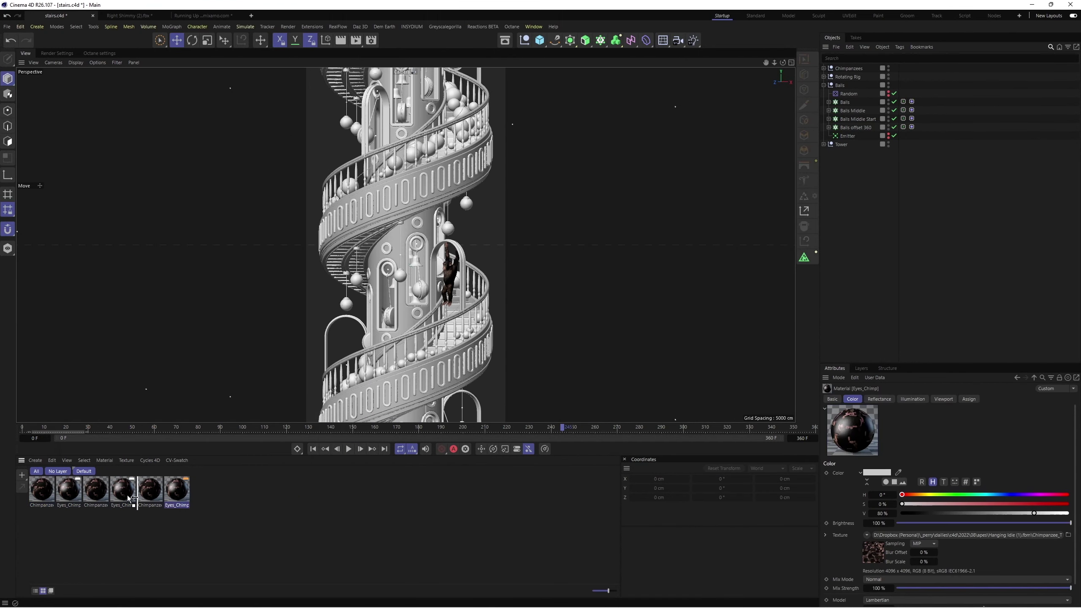
pyautogui.click(511, 26)
pyautogui.click(545, 30)
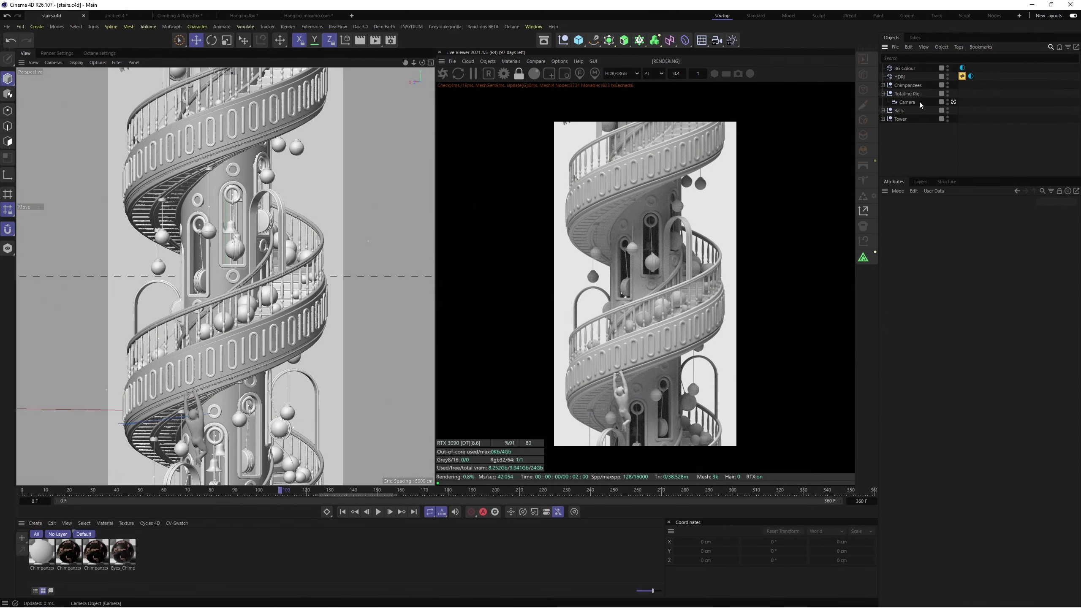
# Step: Rotate the OctaneDaylight to re-aim the sun and review the Rotating Rig track at frame 163
pyautogui.moveTo(977, 313); pyautogui.dragTo(990, 312)
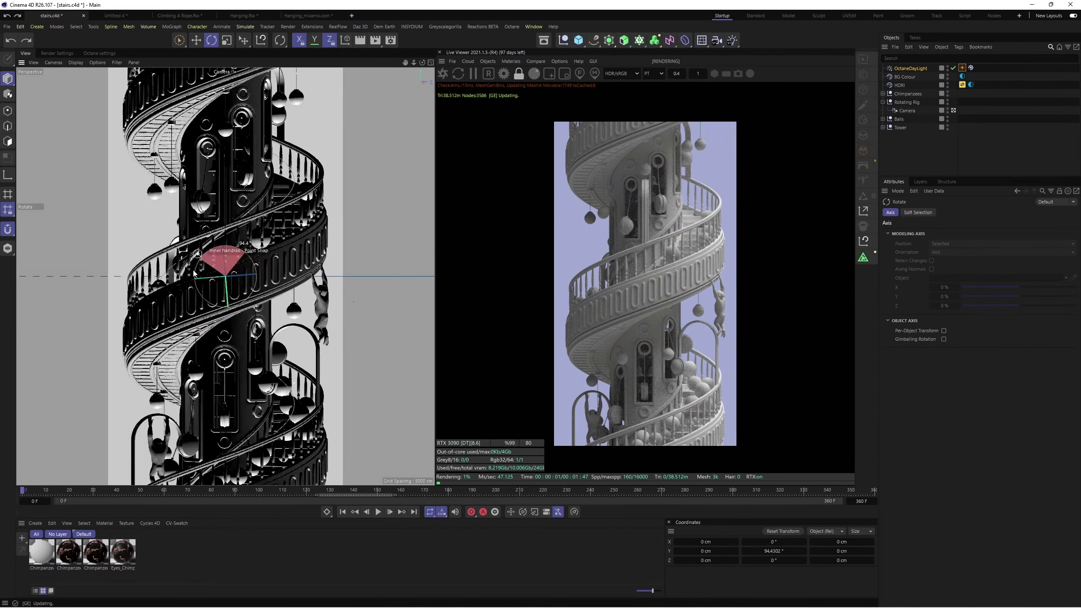
pyautogui.moveTo(221, 255); pyautogui.dragTo(239, 264)
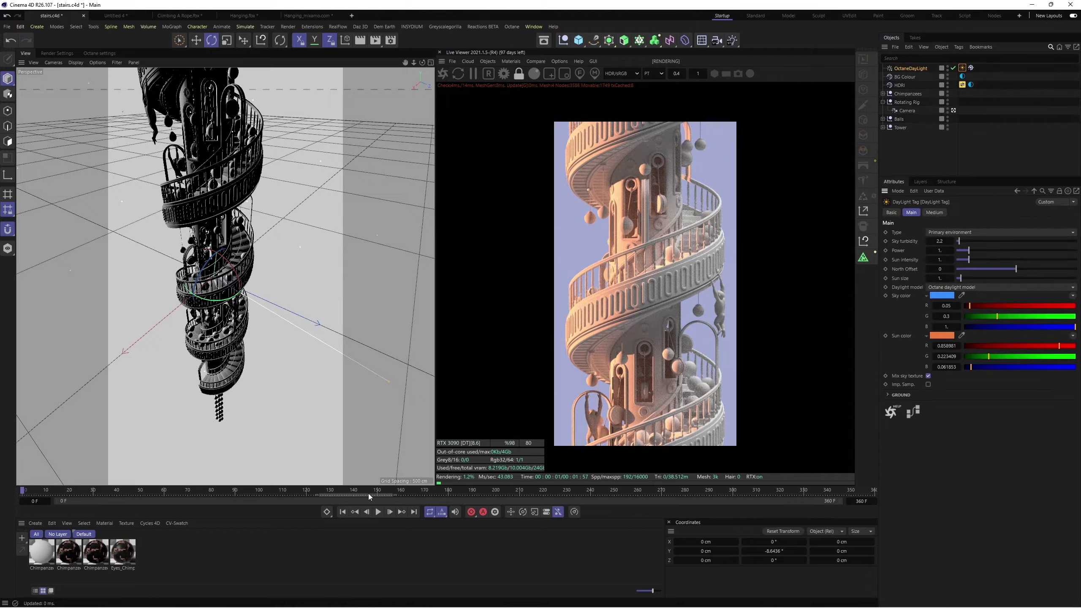
pyautogui.click(906, 102)
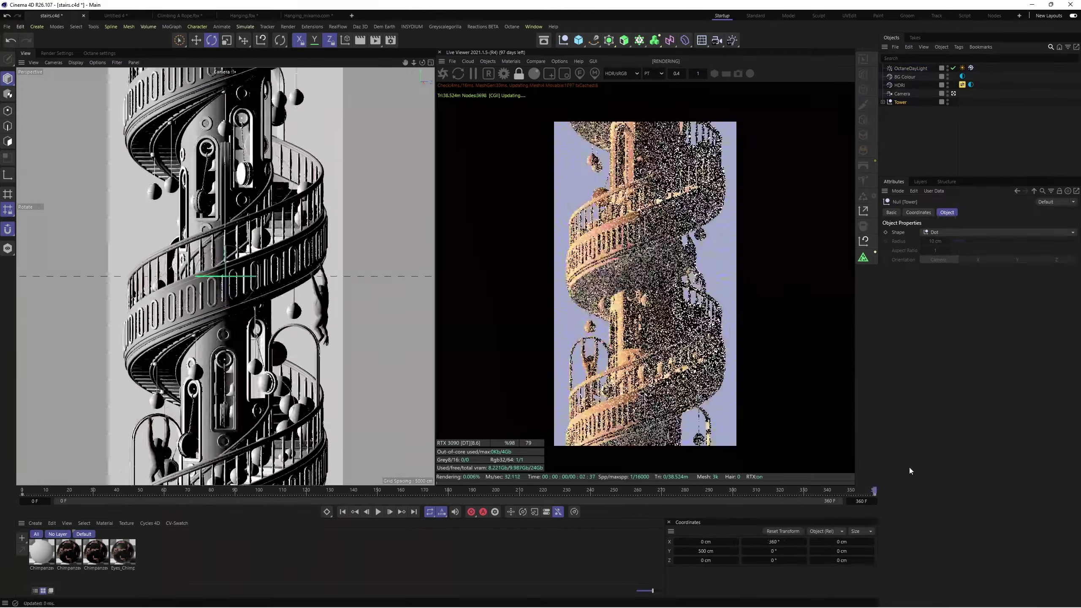
pyautogui.hotkey('shift', 'F3')
pyautogui.click(664, 255)
pyautogui.click(402, 492)
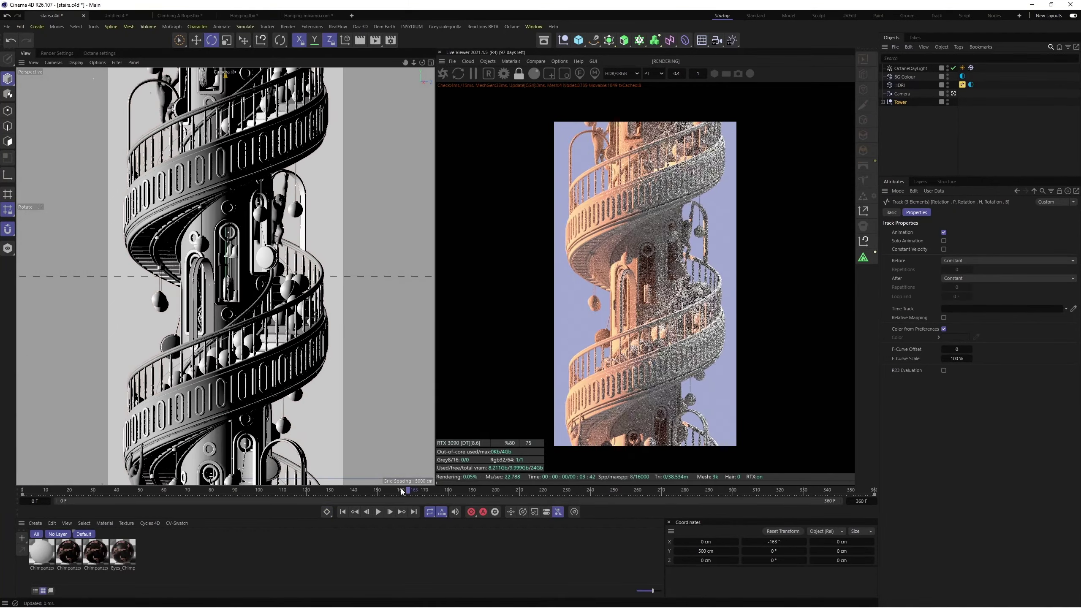
pyautogui.click(962, 67)
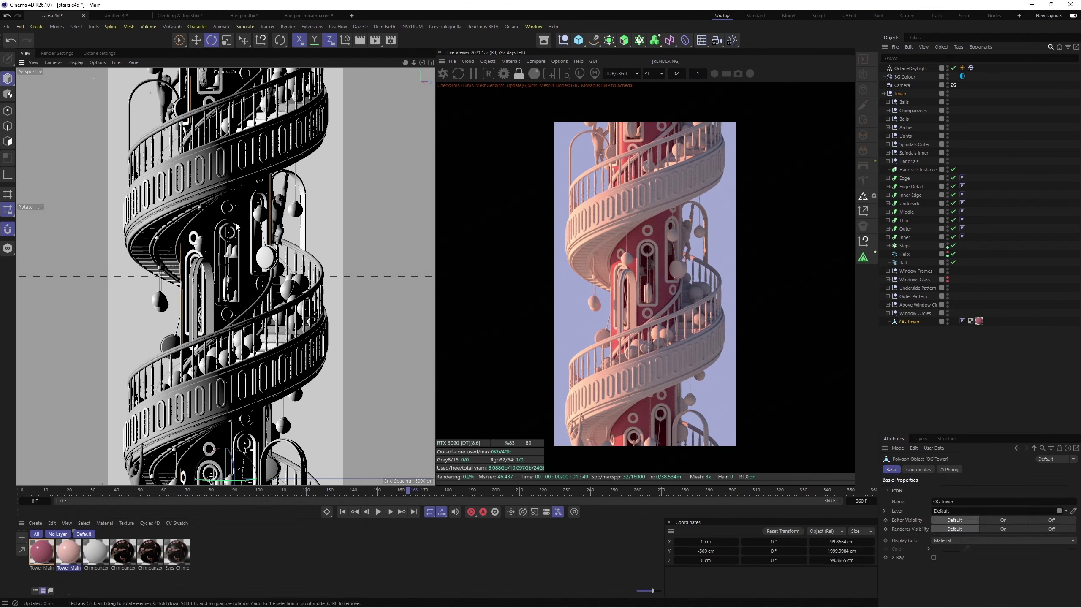
# Step: Apply the pink Tower Main material to the tower's Middle part
pyautogui.click(346, 295)
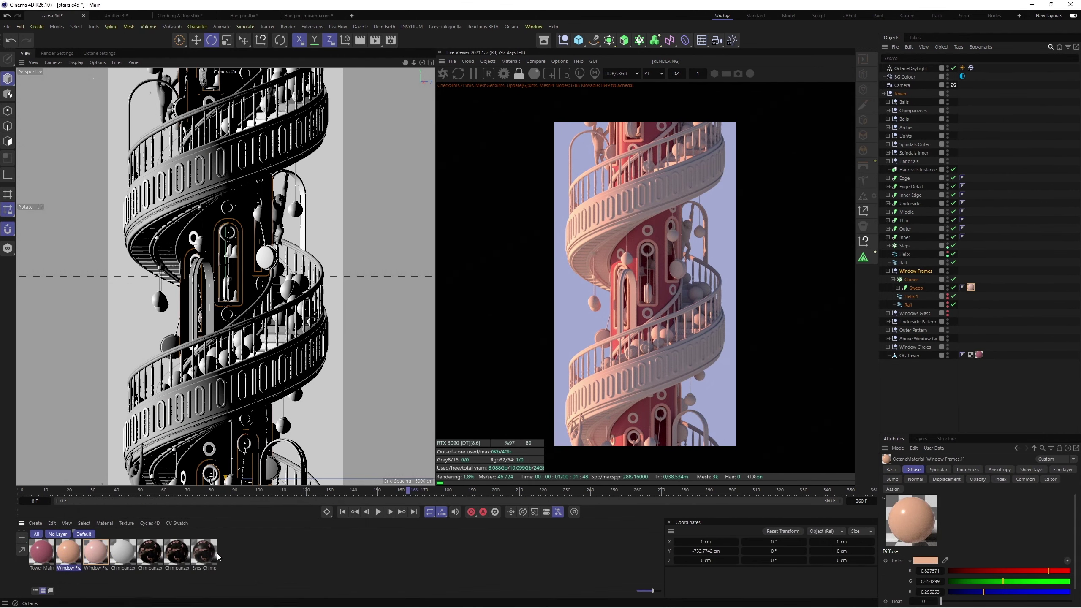
pyautogui.click(911, 280)
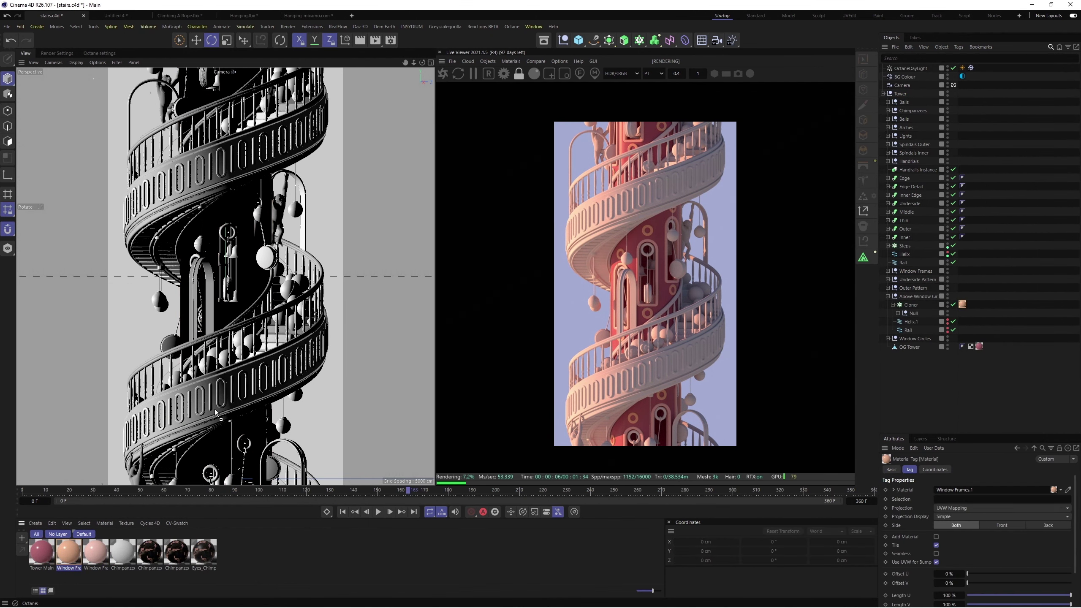
pyautogui.moveTo(96, 552)
pyautogui.mouseDown()
pyautogui.moveTo(971, 211)
pyautogui.moveTo(971, 177)
pyautogui.mouseUp()
pyautogui.click(910, 195)
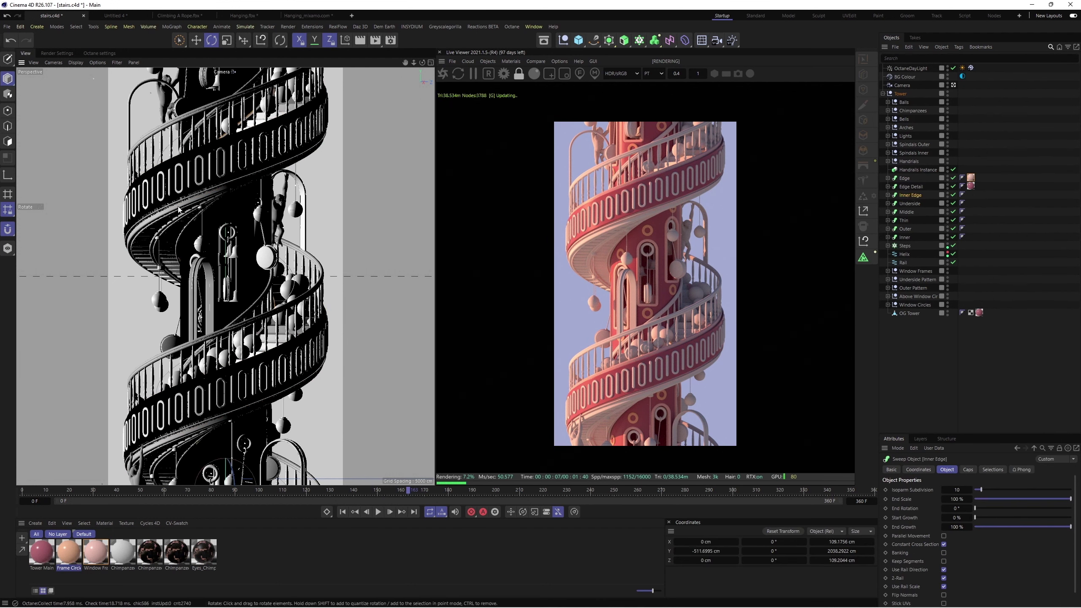
pyautogui.doubleClick(42, 558)
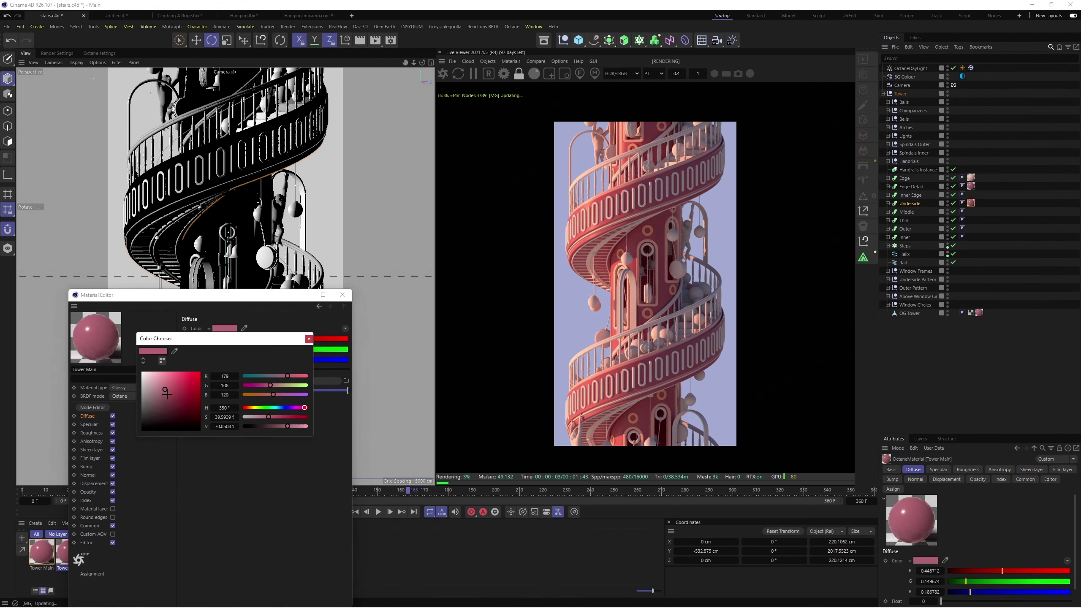
pyautogui.moveTo(43, 553)
pyautogui.keyDown('ctrl'); pyautogui.mouseDown()
pyautogui.moveTo(68, 554)
pyautogui.moveTo(971, 212)
pyautogui.mouseUp(); pyautogui.keyUp('ctrl')
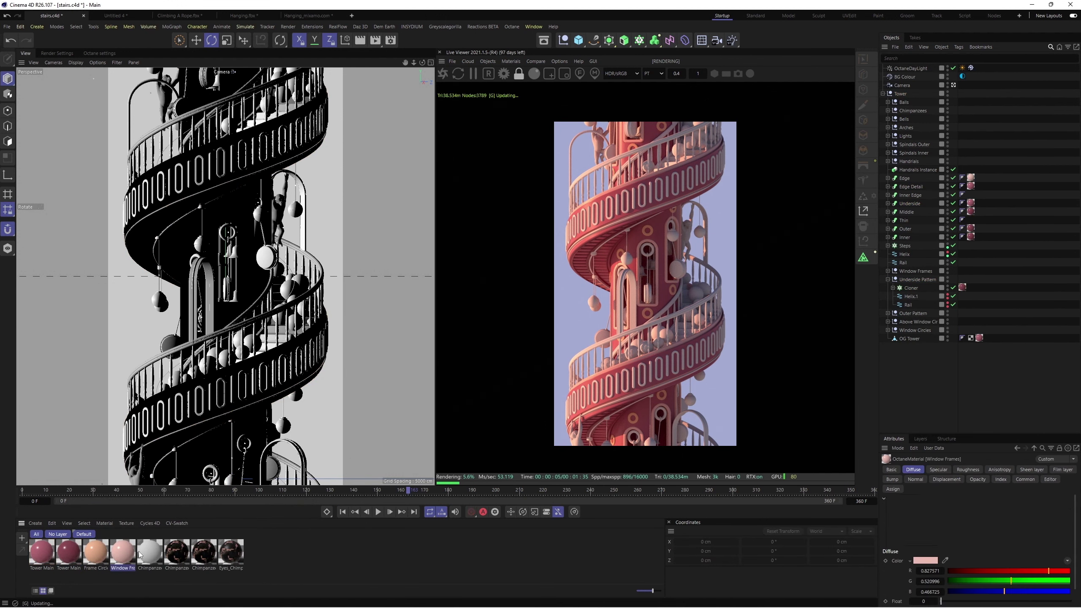
# Step: Create a Pattern material and add Copper Dirty and Gold Rose Clean metals from the library
pyautogui.doubleClick(42, 562)
pyautogui.click(887, 313)
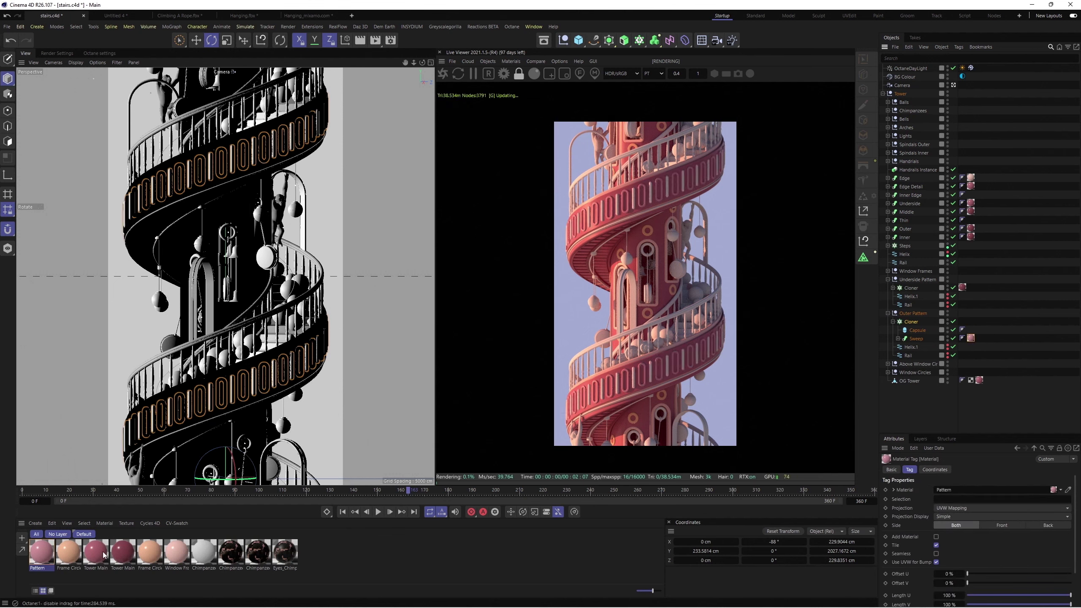
pyautogui.click(241, 249)
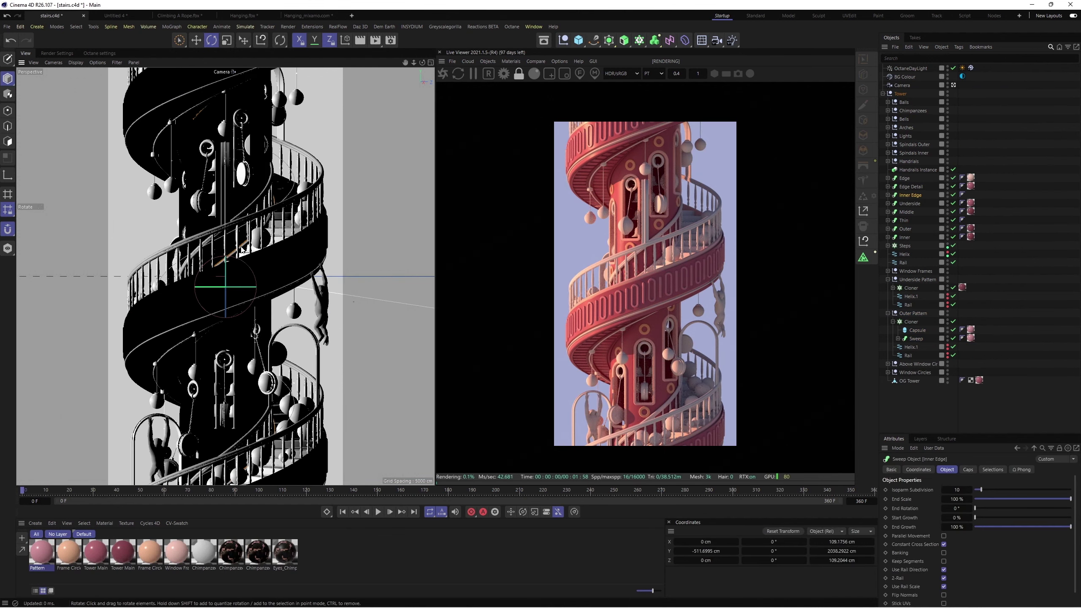
pyautogui.click(445, 27)
pyautogui.click(452, 141)
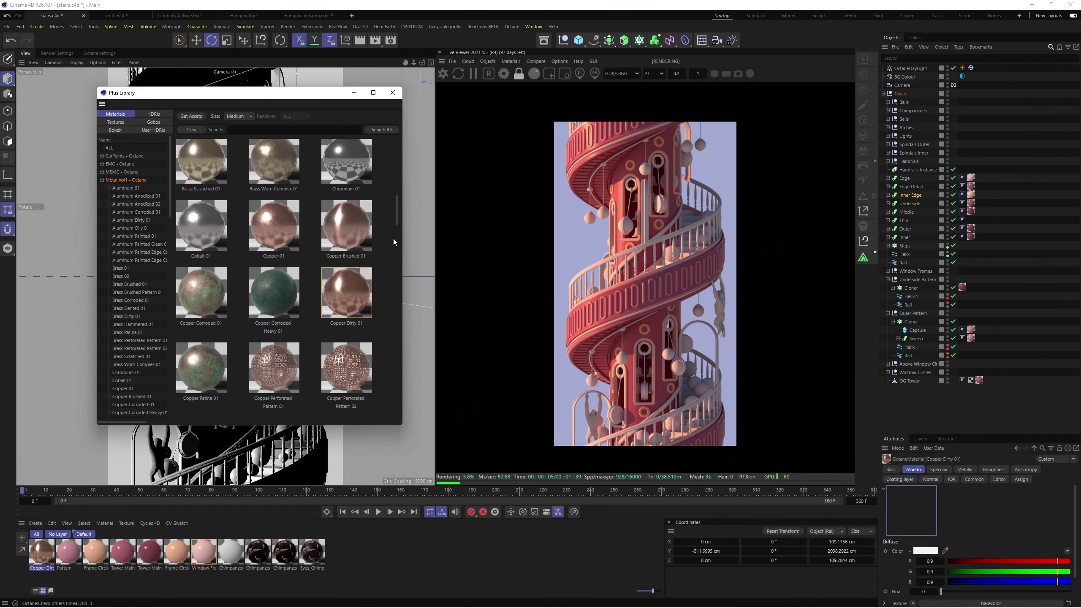
pyautogui.click(445, 27)
pyautogui.click(462, 141)
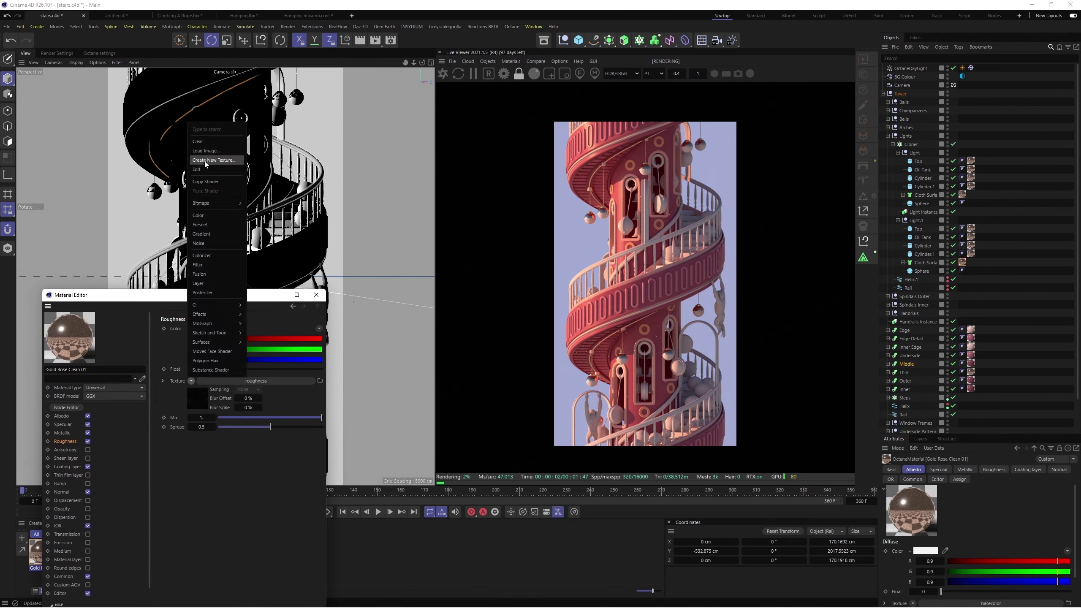
# Step: Move the sweep out of the Chimpanzees group and inspect Arches, Spindals Outer and Window Circles
pyautogui.moveTo(911, 161); pyautogui.dragTo(908, 190)
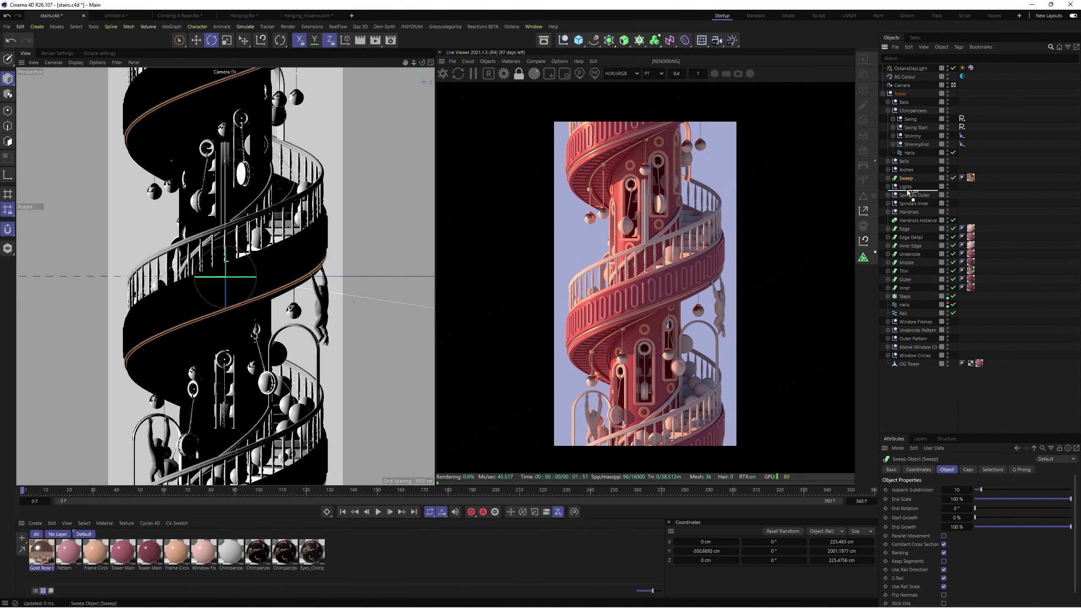
pyautogui.click(280, 326)
pyautogui.hotkey('ctrl', 'shift', 'a')
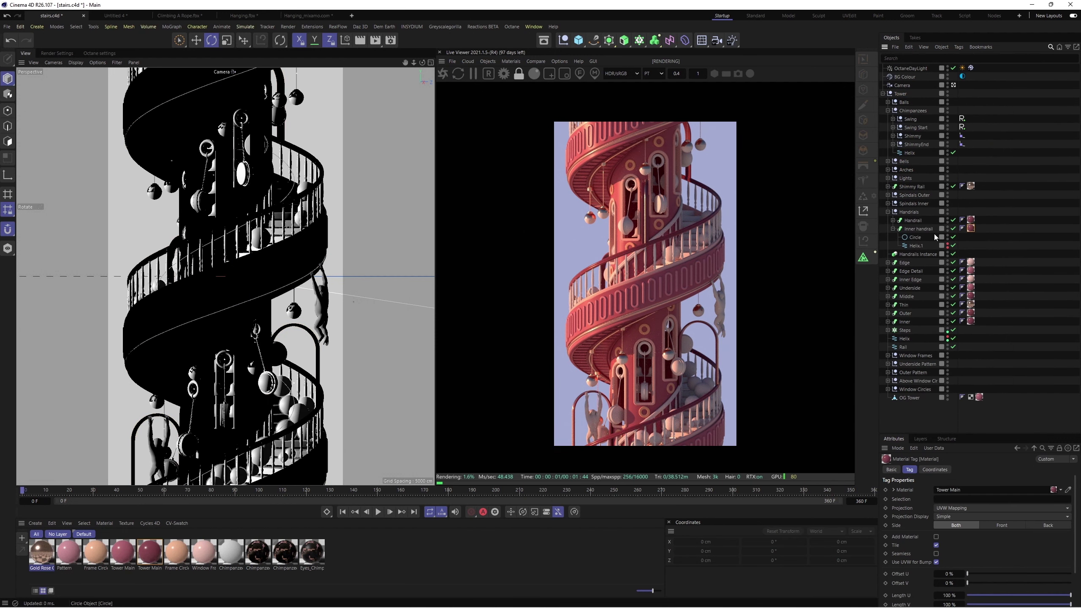
pyautogui.click(605, 295)
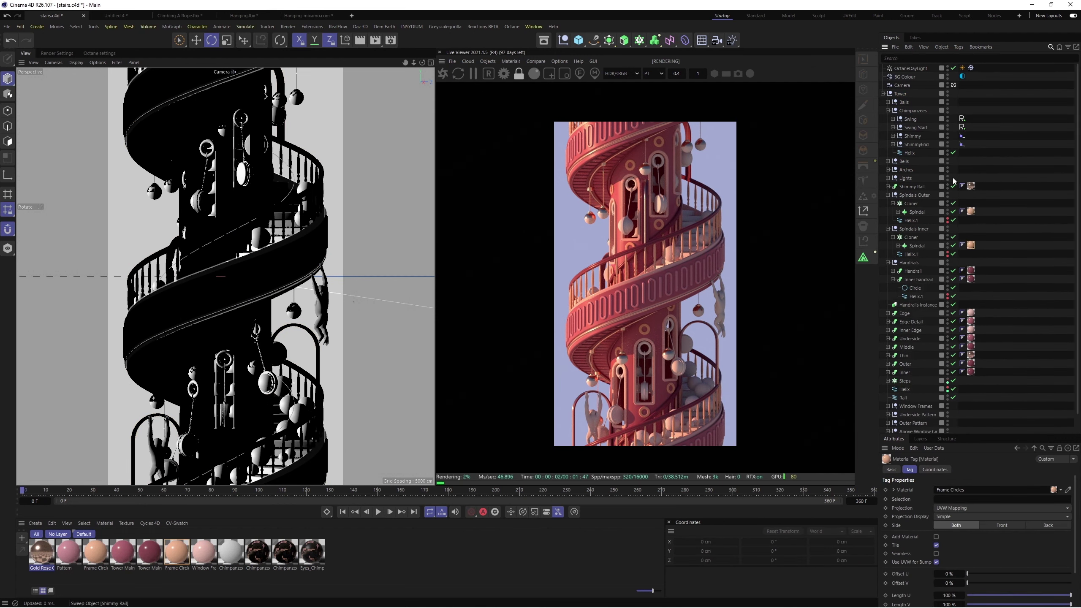
pyautogui.hotkey('ctrl', 'shift', 'a')
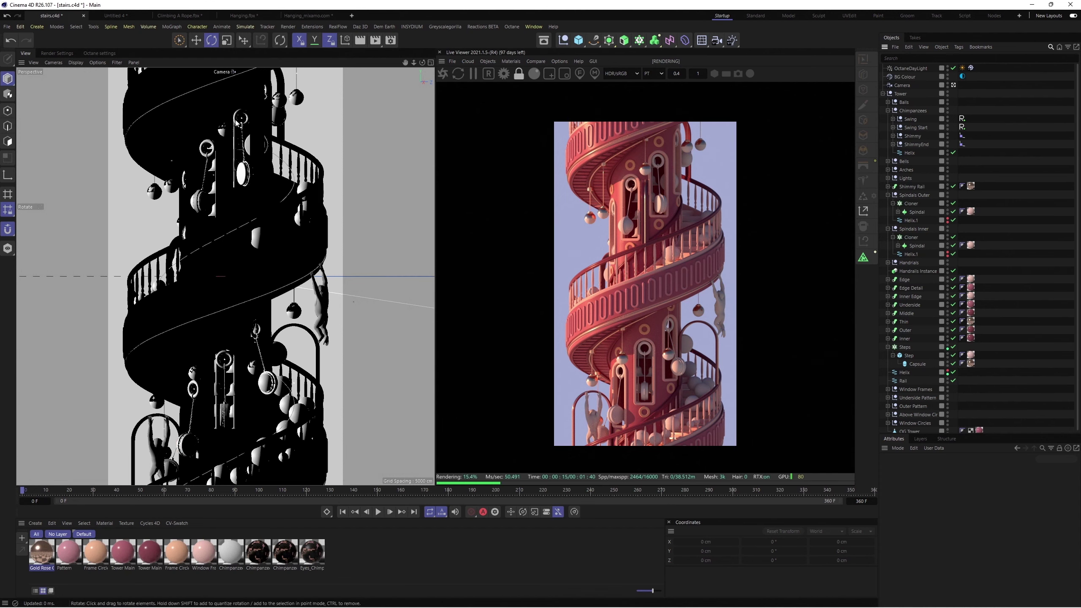
pyautogui.click(238, 123)
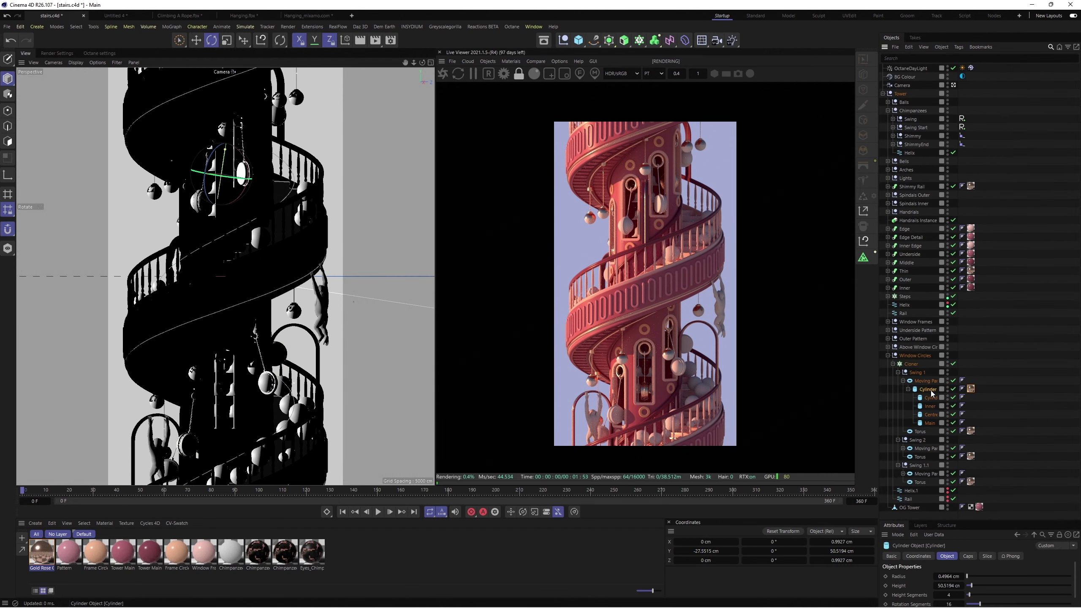
# Step: Parent the frame-circle cylinder under Swing 1.1's moving part and adjust the sun's north offset
pyautogui.click(915, 392)
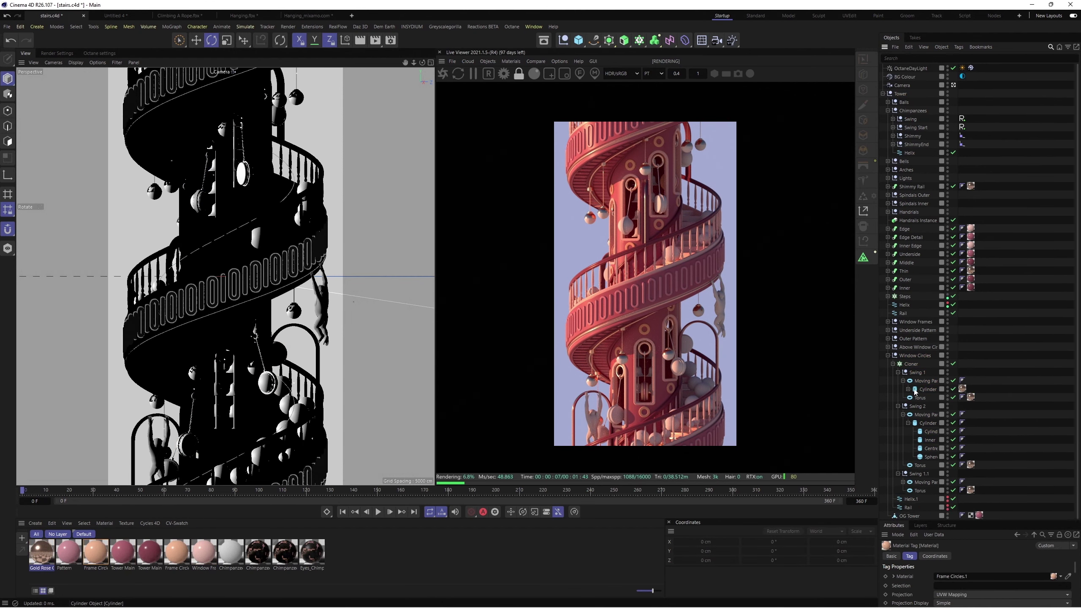
pyautogui.moveTo(928, 423); pyautogui.dragTo(922, 448)
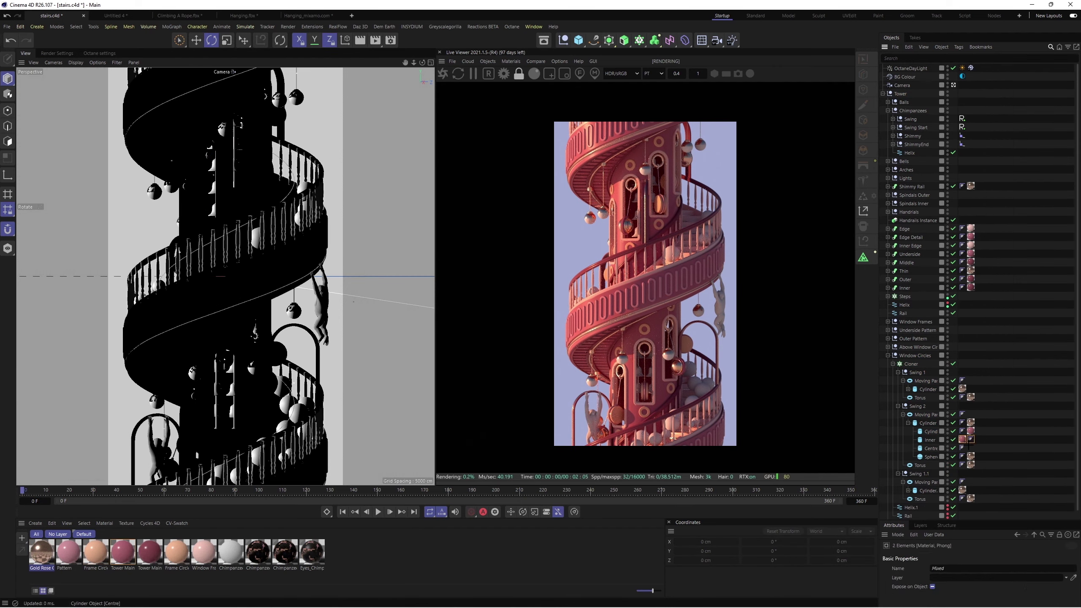
pyautogui.press('F8')
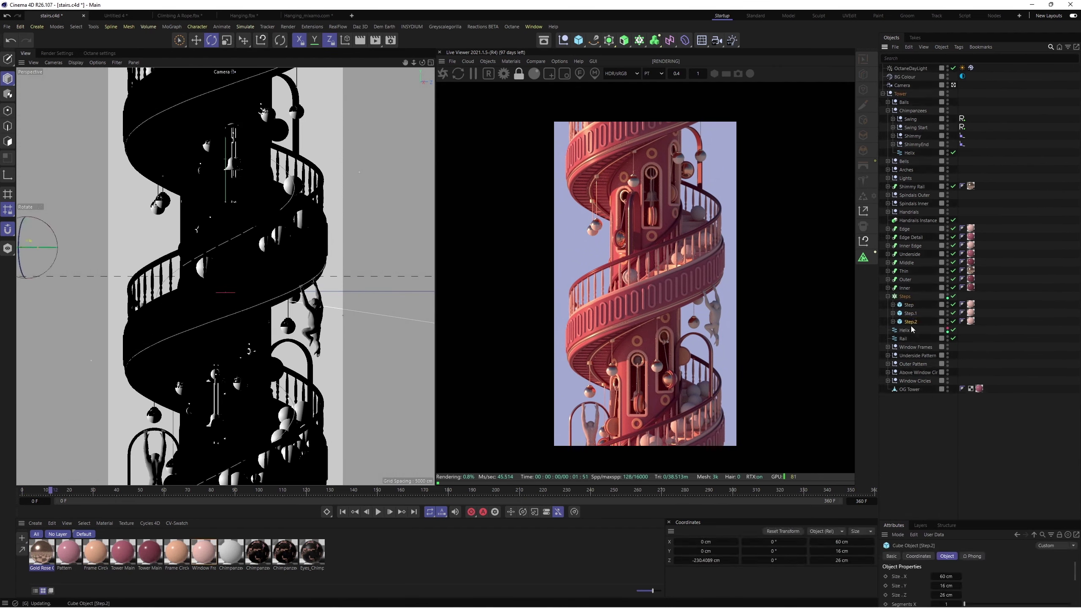
pyautogui.click(388, 515)
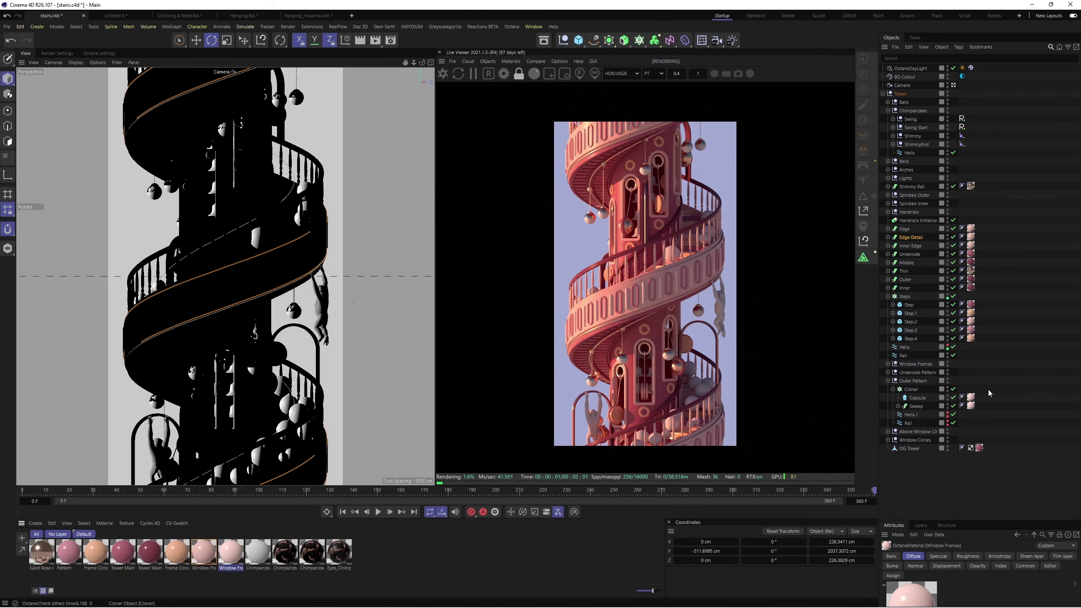
pyautogui.moveTo(1016, 317); pyautogui.dragTo(1011, 319)
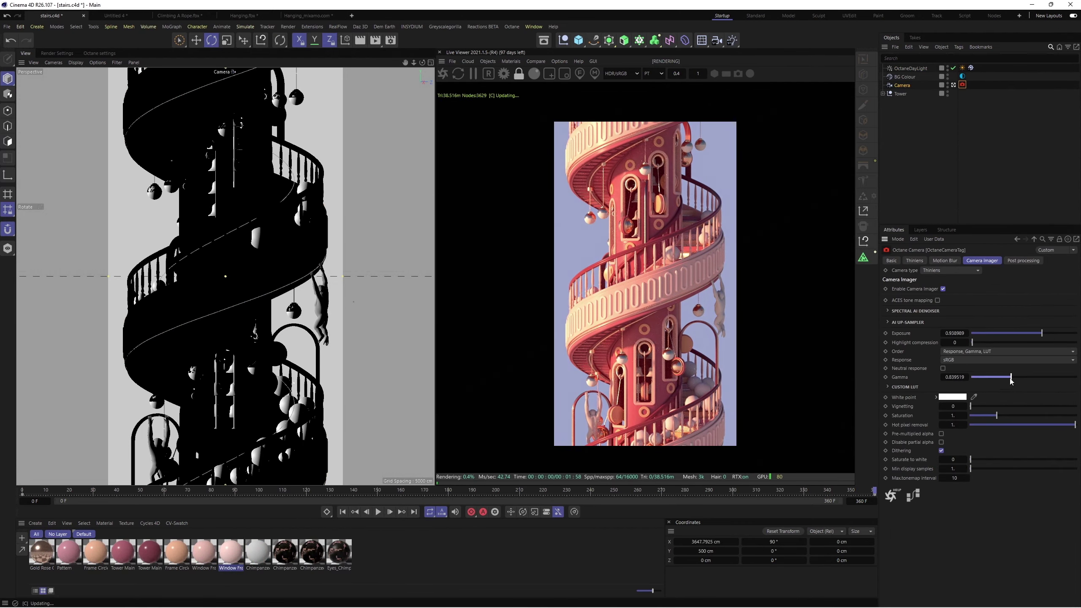
# Step: Try a higher camera exposure, undo the grading changes, and set the sky background pink
pyautogui.click(963, 68)
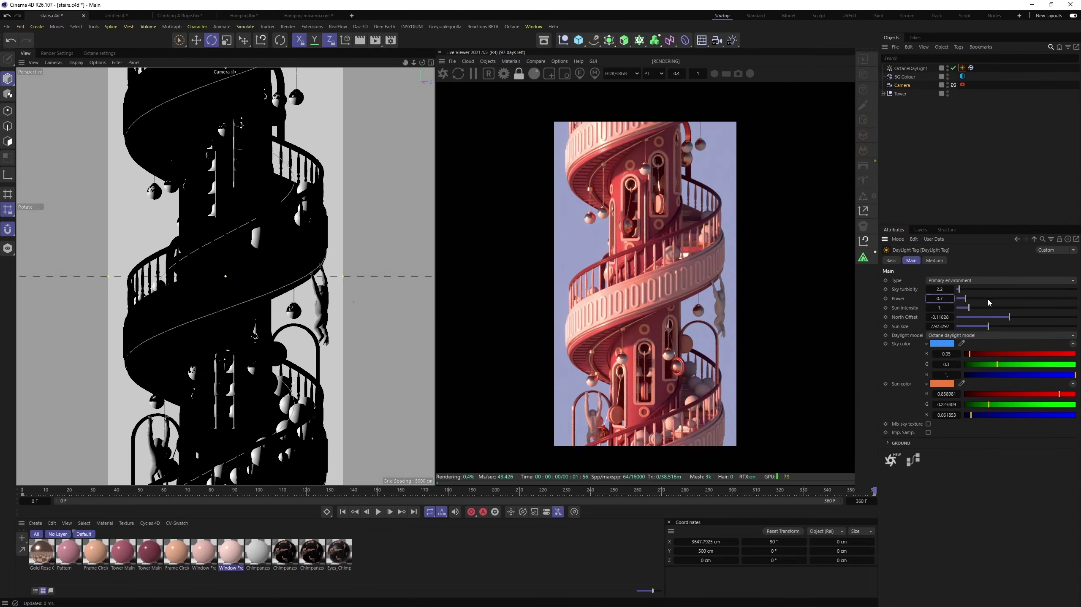
pyautogui.click(963, 85)
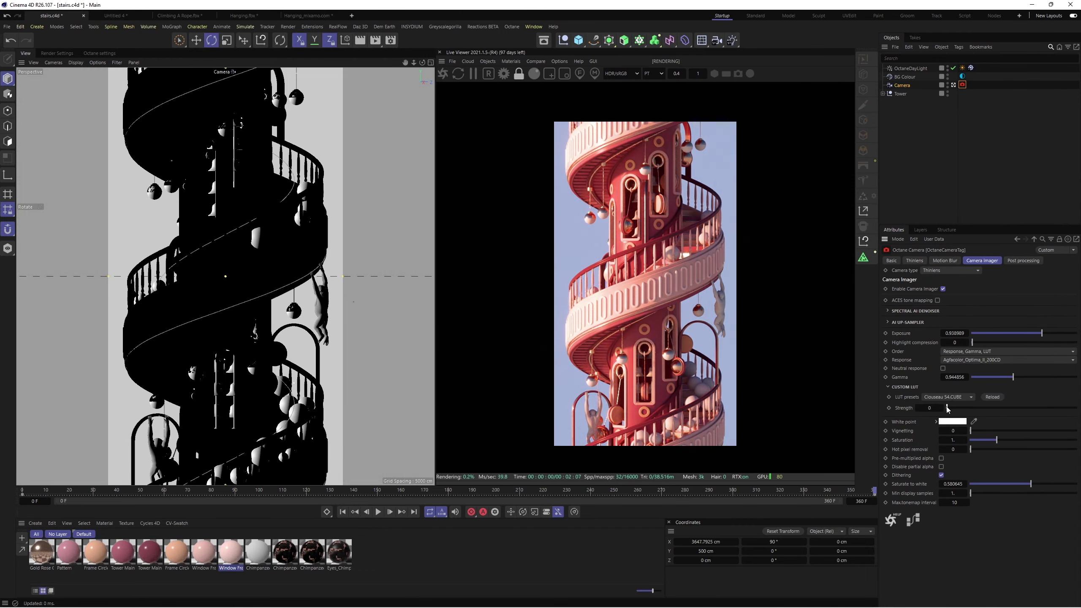
pyautogui.moveTo(1013, 334); pyautogui.dragTo(1048, 335)
pyautogui.hotkey('ctrl', 'z')
pyautogui.hotkey('ctrl', 'z')
pyautogui.hotkey('ctrl', 'z')
pyautogui.hotkey('ctrl', 'z')
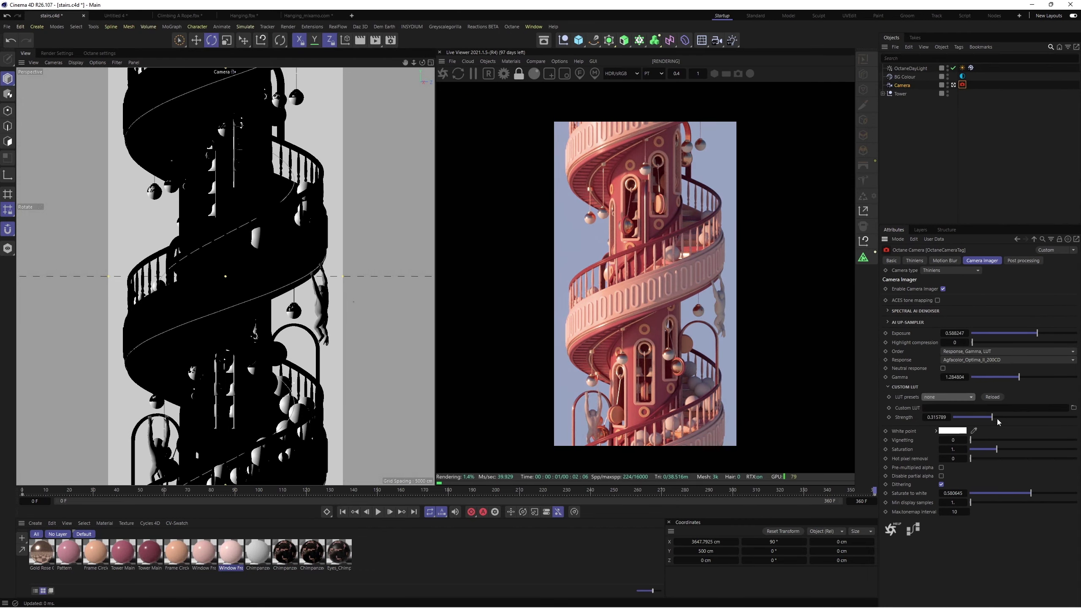
pyautogui.hotkey('ctrl', 'z')
pyautogui.hotkey('ctrl', 'z')
pyautogui.hotkey('ctrl', 'z')
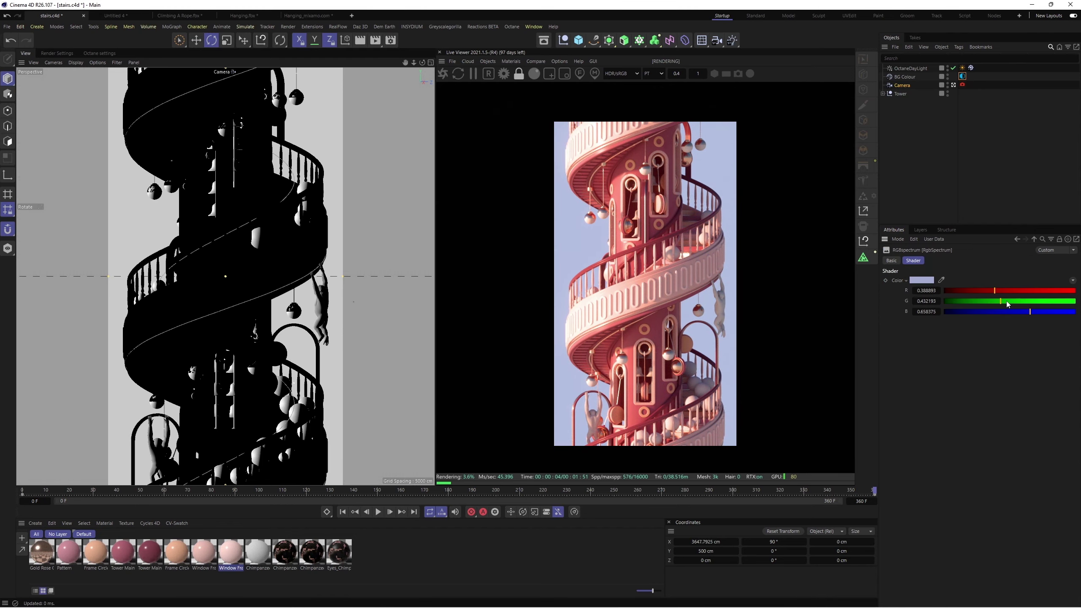
pyautogui.hotkey('ctrl', 'z')
pyautogui.hotkey('ctrl', 'z')
pyautogui.hotkey('ctrl', 'z')
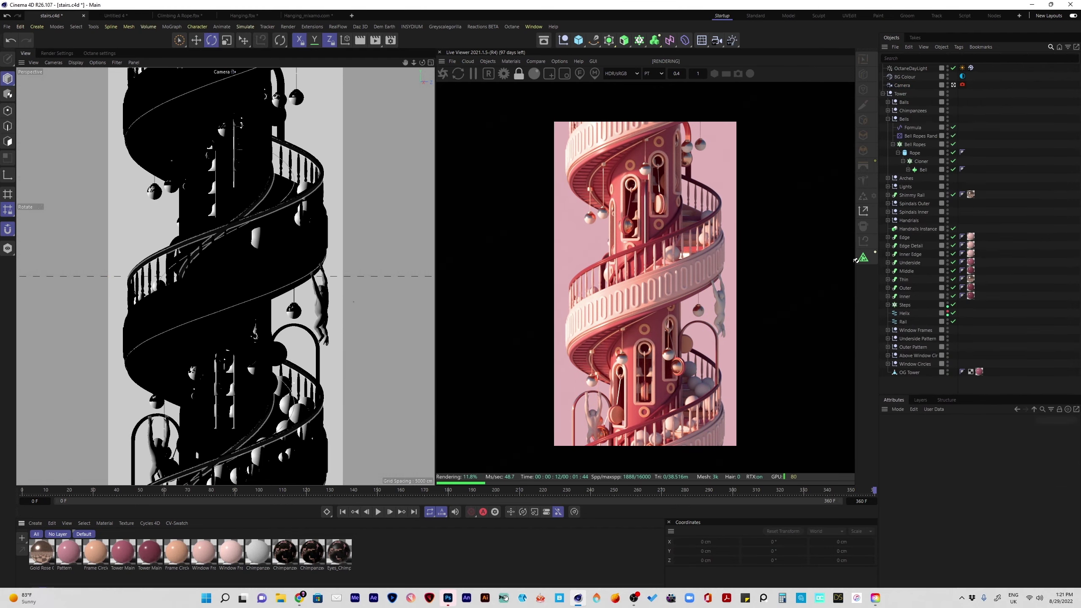
# Step: Delete the three unused chimp materials and open the Chimp 1 material's node graph
pyautogui.hotkey('ctrl', 'z')
pyautogui.hotkey('ctrl', 'z')
pyautogui.hotkey('ctrl', 'z')
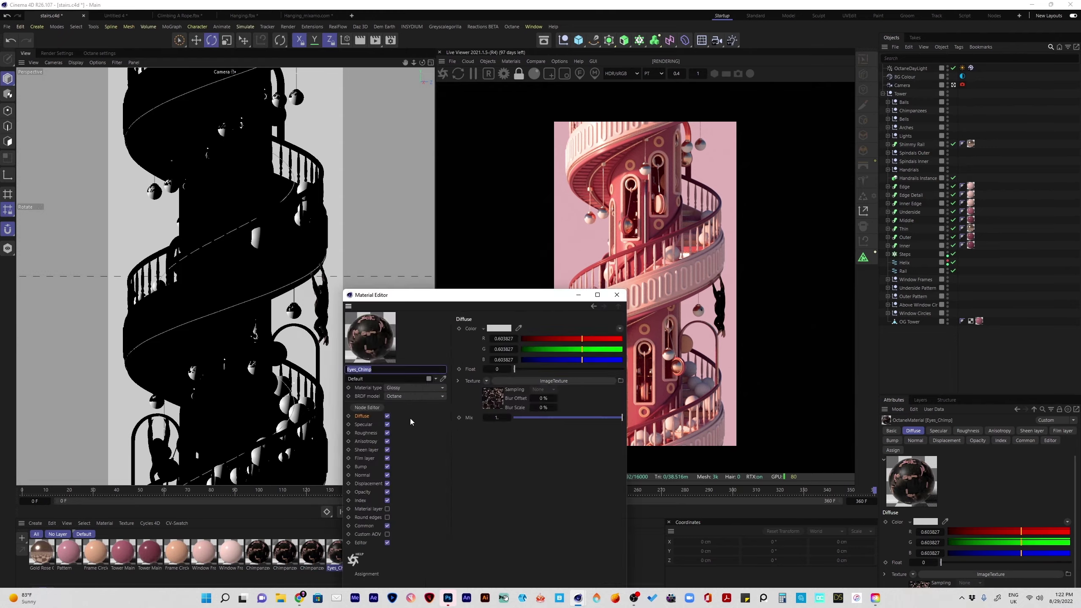
pyautogui.hotkey('ctrl', 'z')
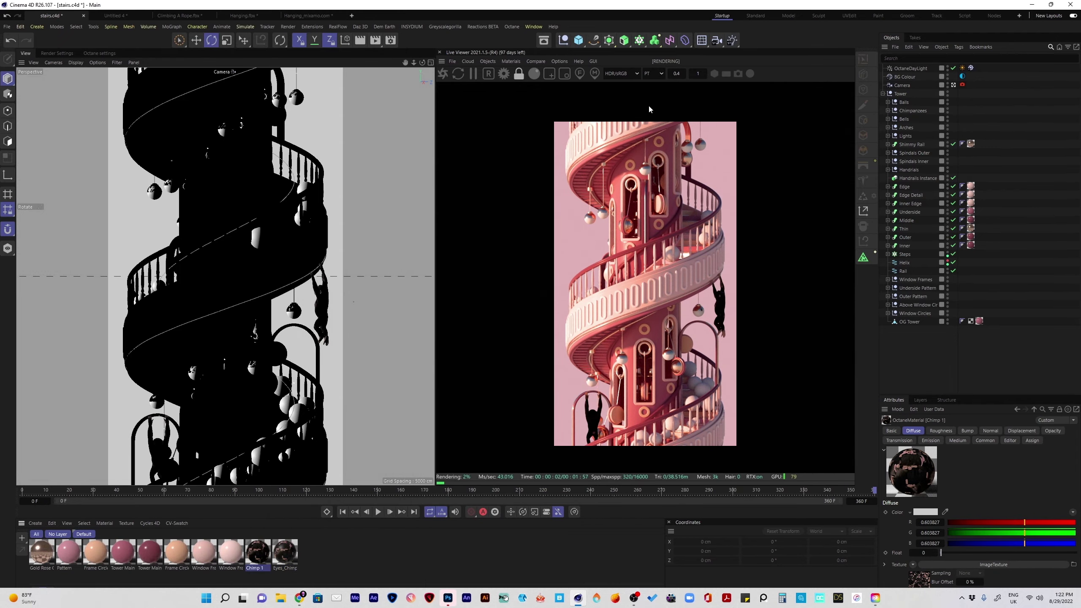
pyautogui.hotkey('ctrl', 'z')
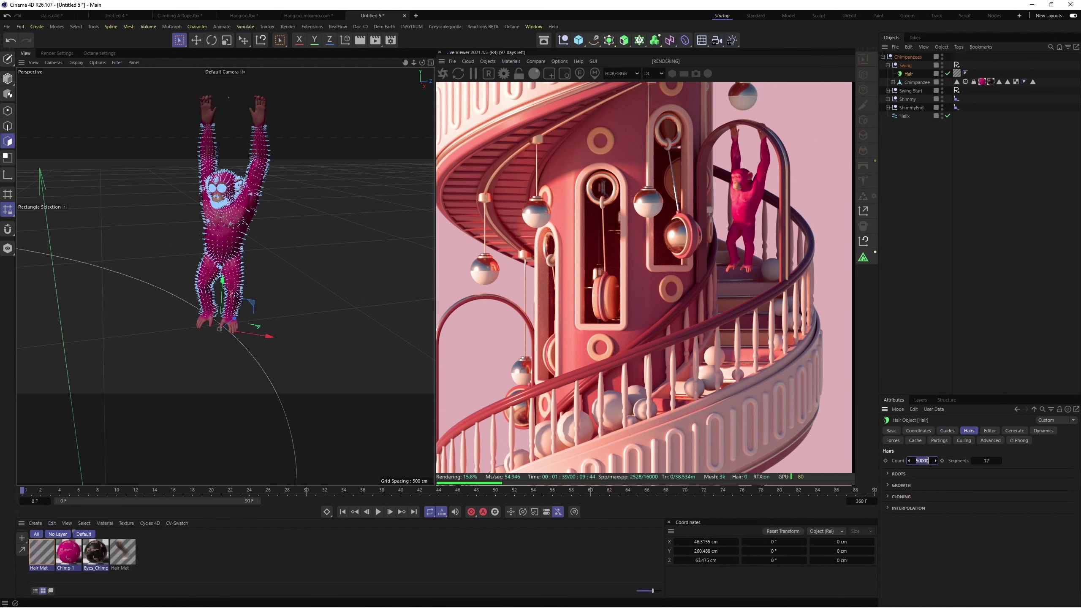
# Step: Play the tower animation with the pasted hairy chimps and jump to a later frame
pyautogui.click(377, 512)
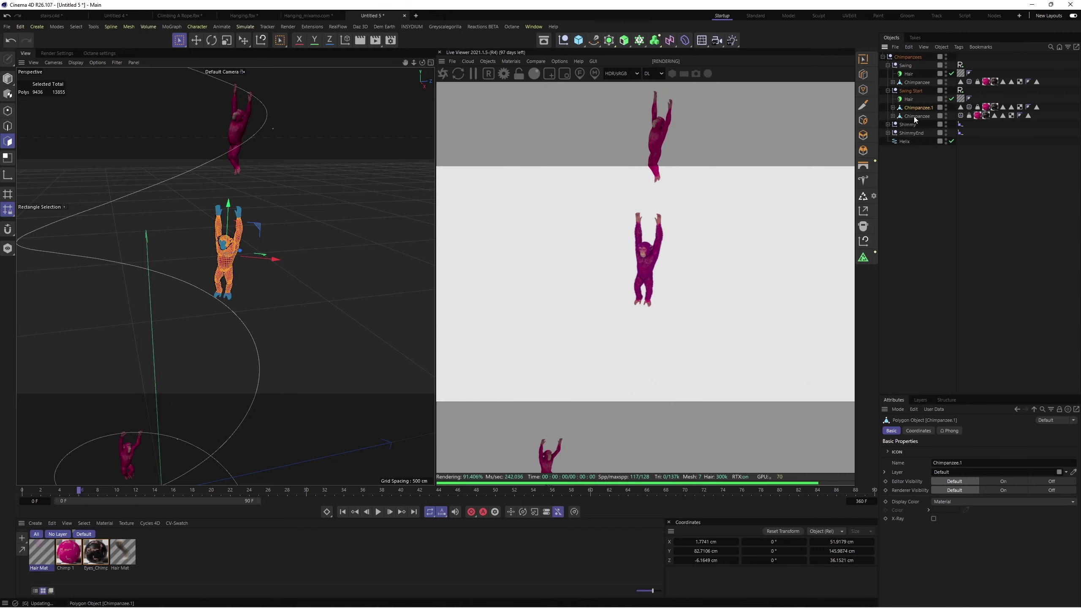
pyautogui.click(356, 511)
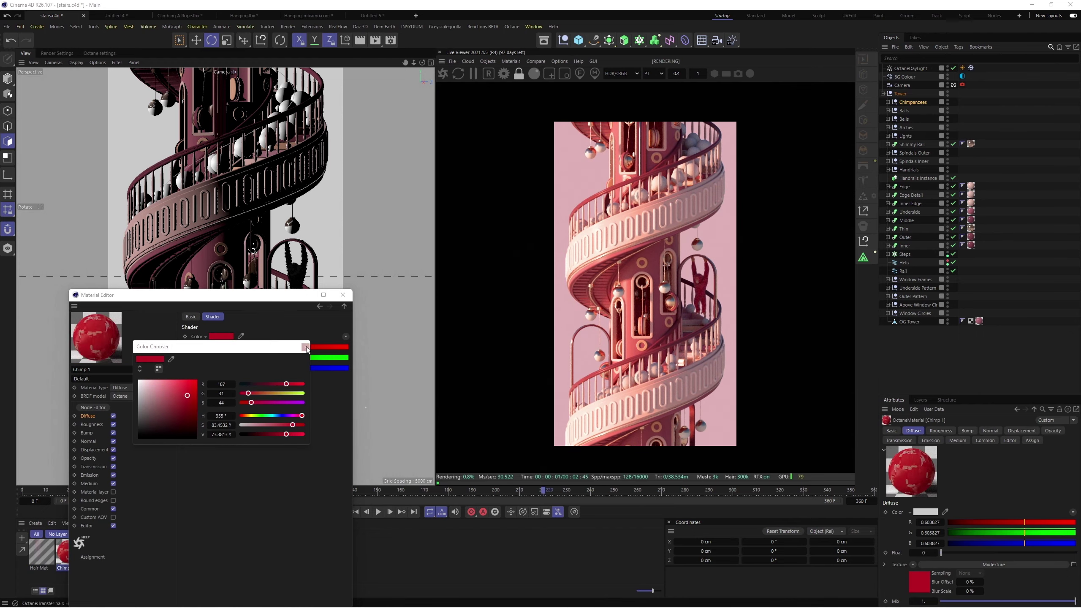
# Step: Apply red to the Chimp 1 fur material, then open the Chimp 2 material to colour it purple
pyautogui.click(793, 491)
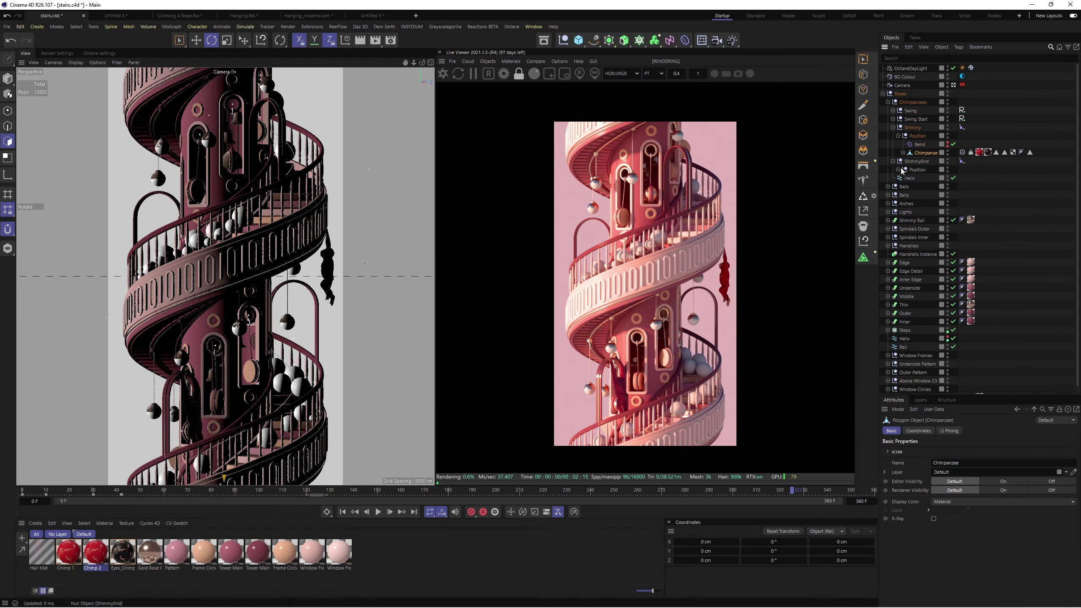
pyautogui.doubleClick(980, 188)
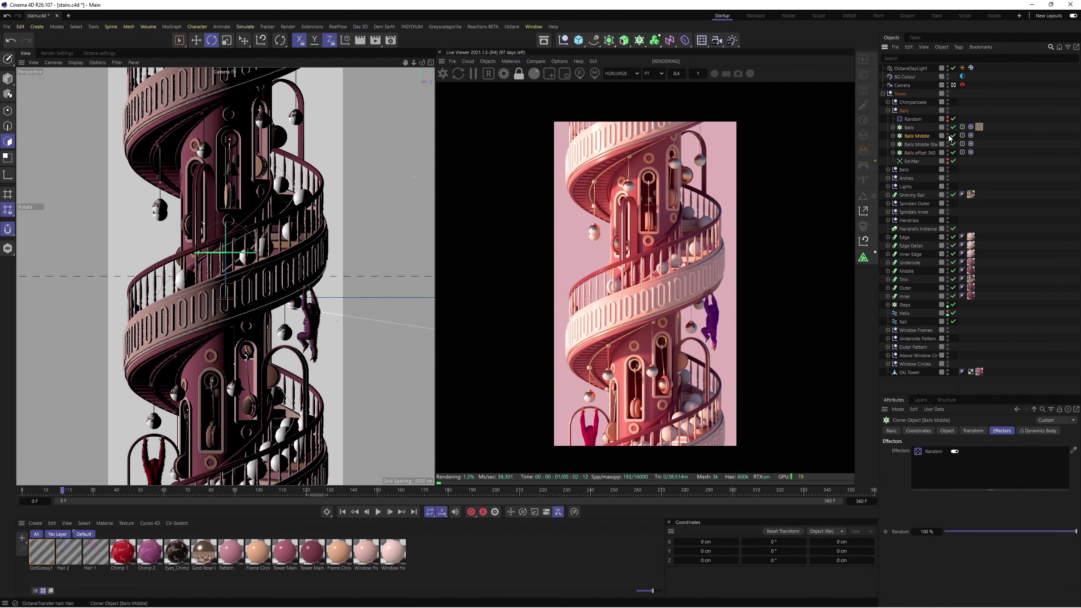
# Step: Add a Random effector in Color mode to the Balls cloner and replay the animation
pyautogui.click(954, 521)
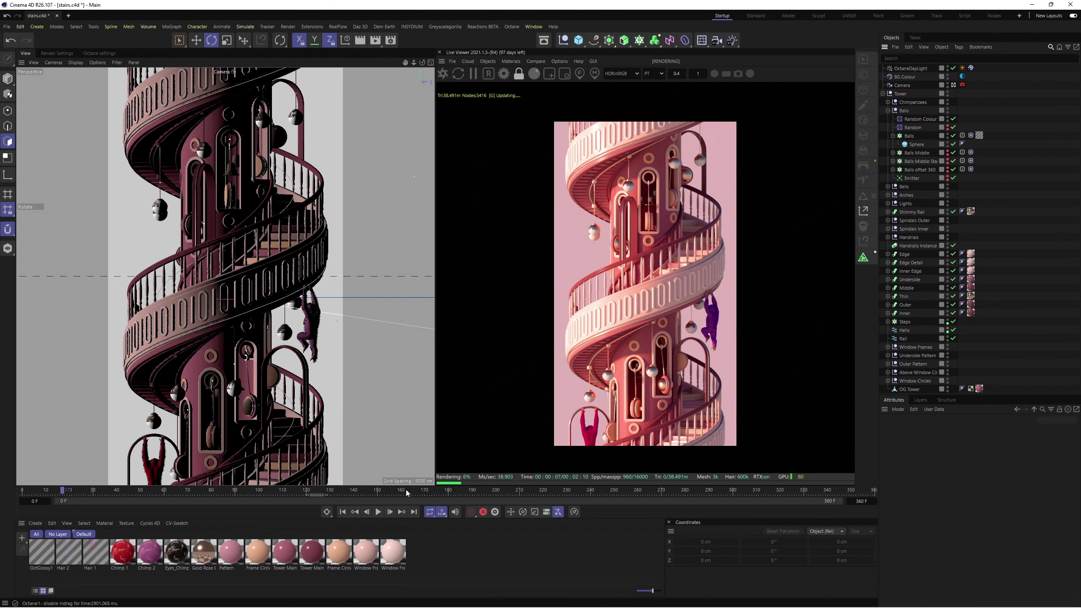
pyautogui.click(1043, 156)
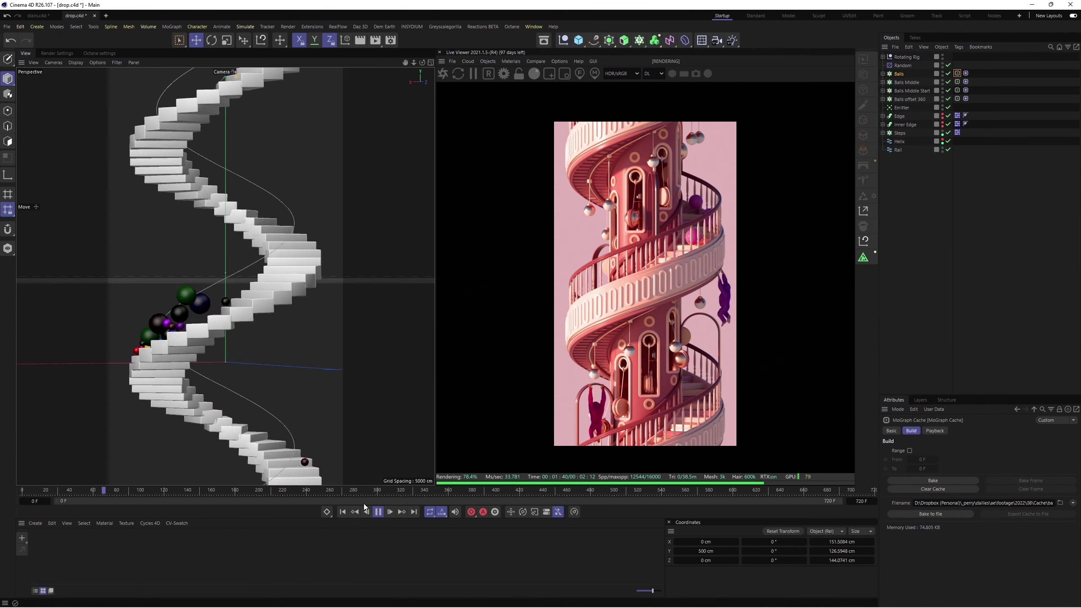
pyautogui.click(343, 513)
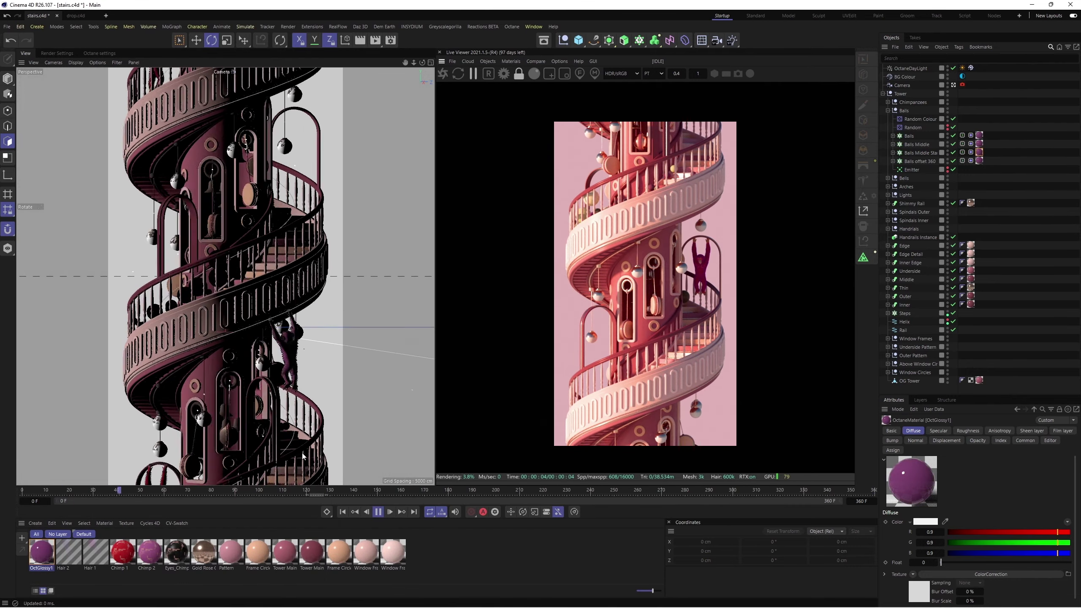
pyautogui.press('F8')
# Step: Lower the tower slightly and play the animation to check its position
pyautogui.press('e')
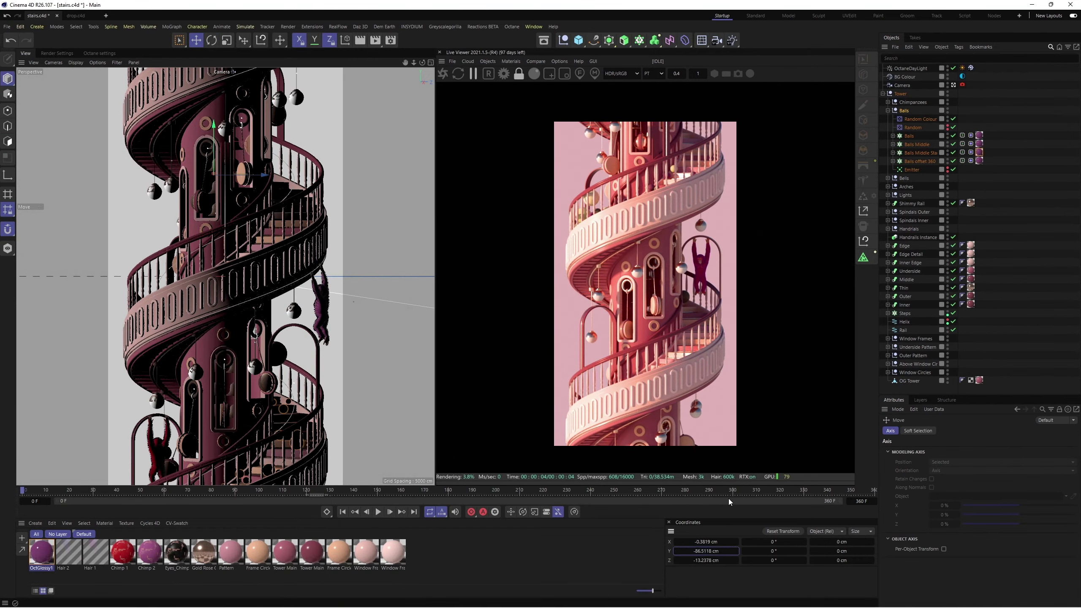
pyautogui.moveTo(279, 162); pyautogui.dragTo(253, 106)
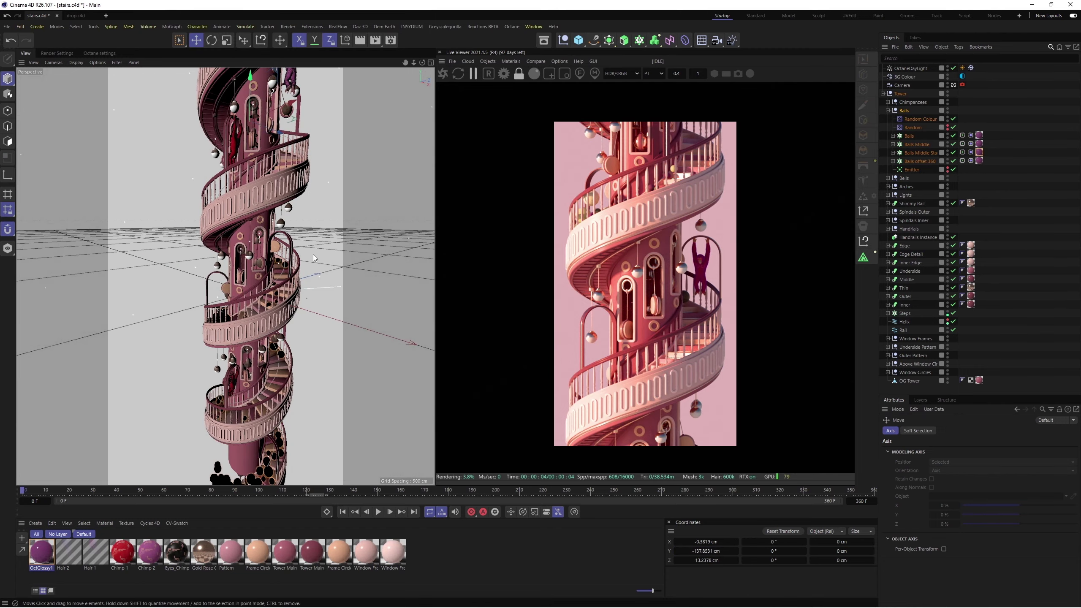
pyautogui.click(377, 511)
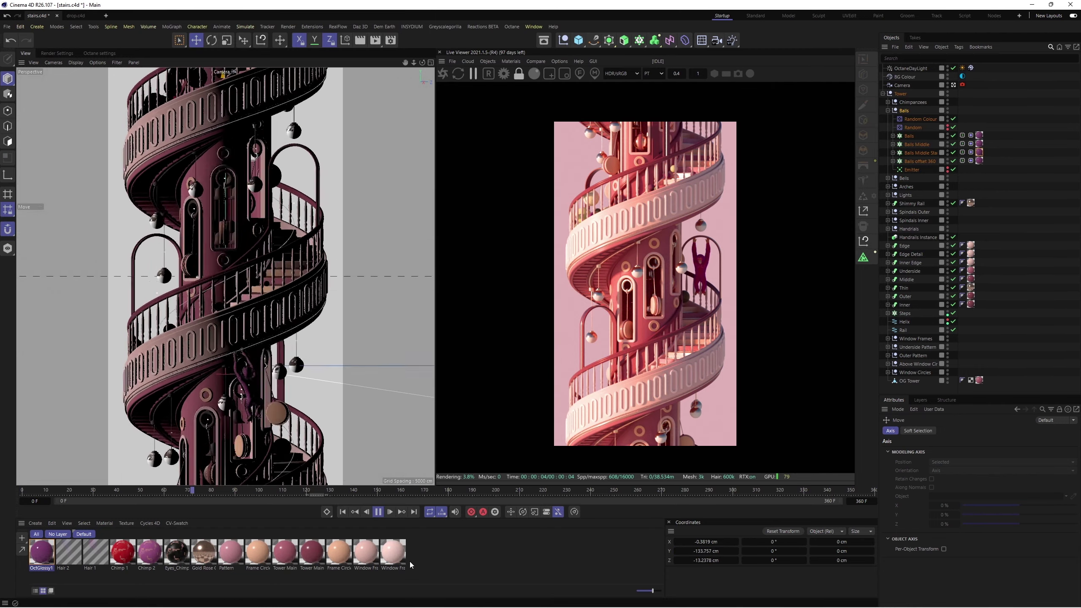
pyautogui.click(719, 550)
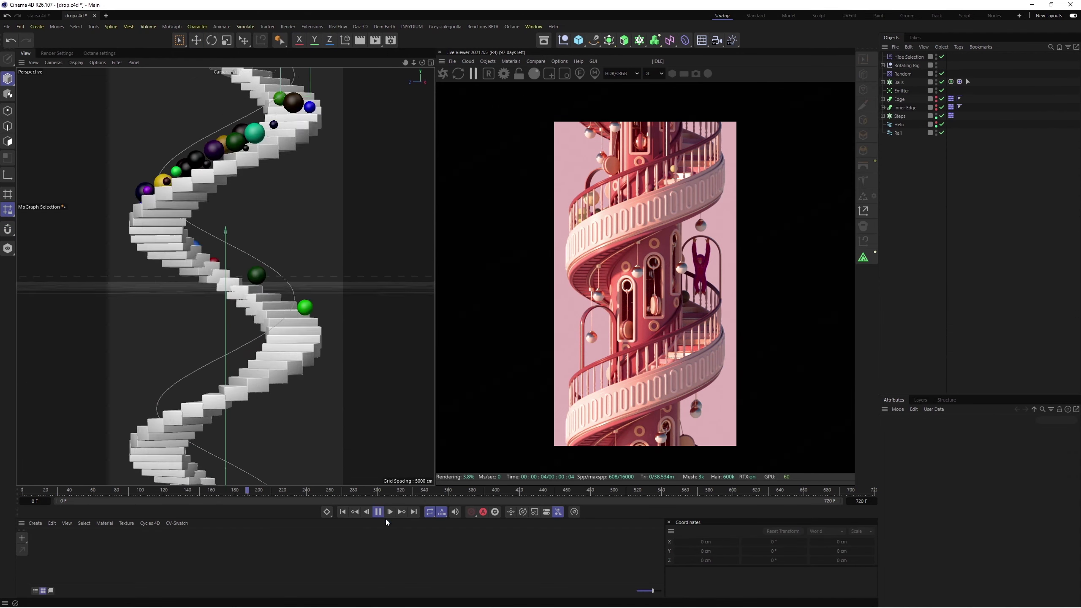
# Step: Duplicate the Balls cloner into an extra ball set and check the balls
pyautogui.click(901, 84)
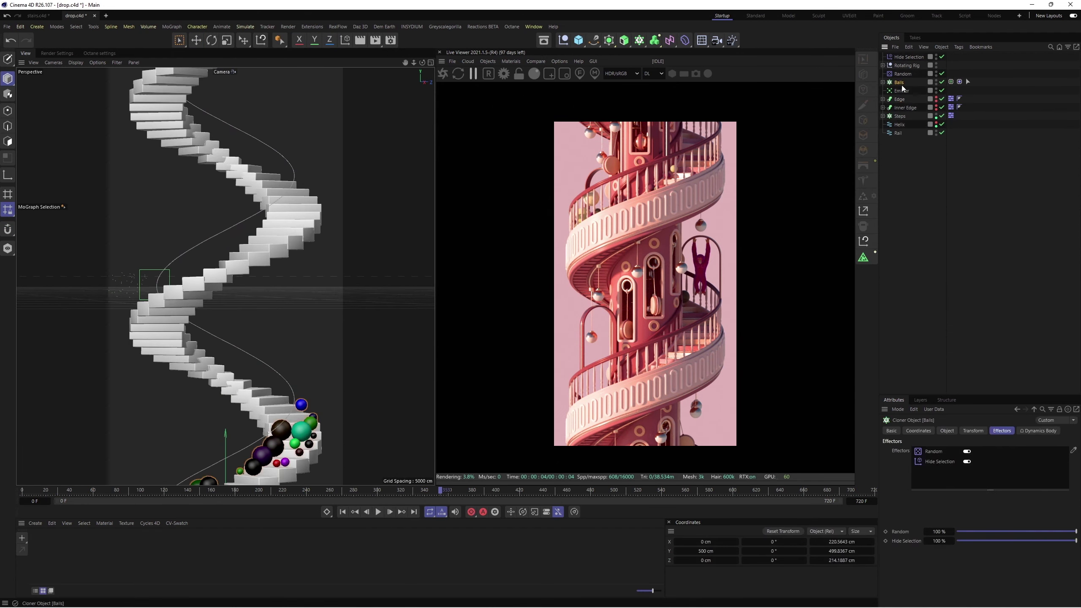
pyautogui.keyDown('ctrl'); pyautogui.moveTo(902, 89); pyautogui.dragTo(903, 93); pyautogui.keyUp('ctrl')
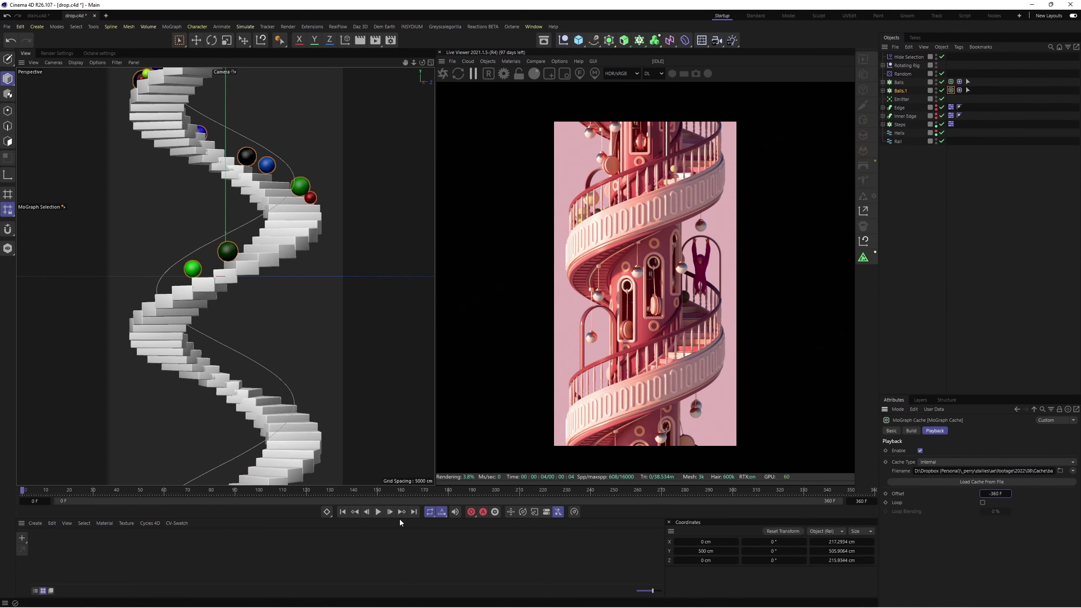
pyautogui.click(379, 511)
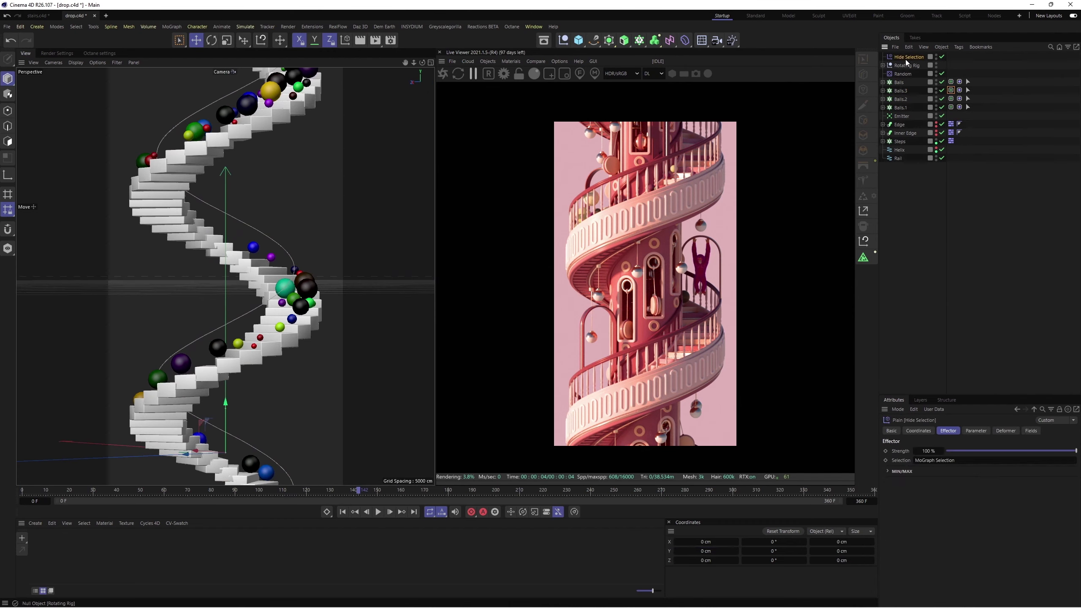
# Step: Replay the animation in the four-view layout and expand the camera's Depth of Field settings
pyautogui.click(343, 512)
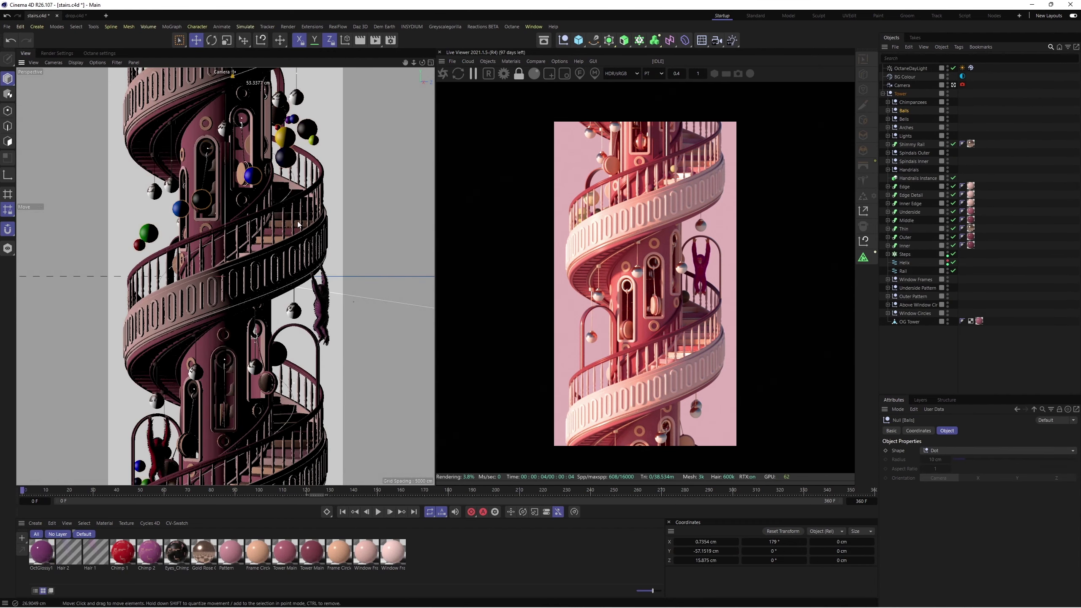
pyautogui.press('F8')
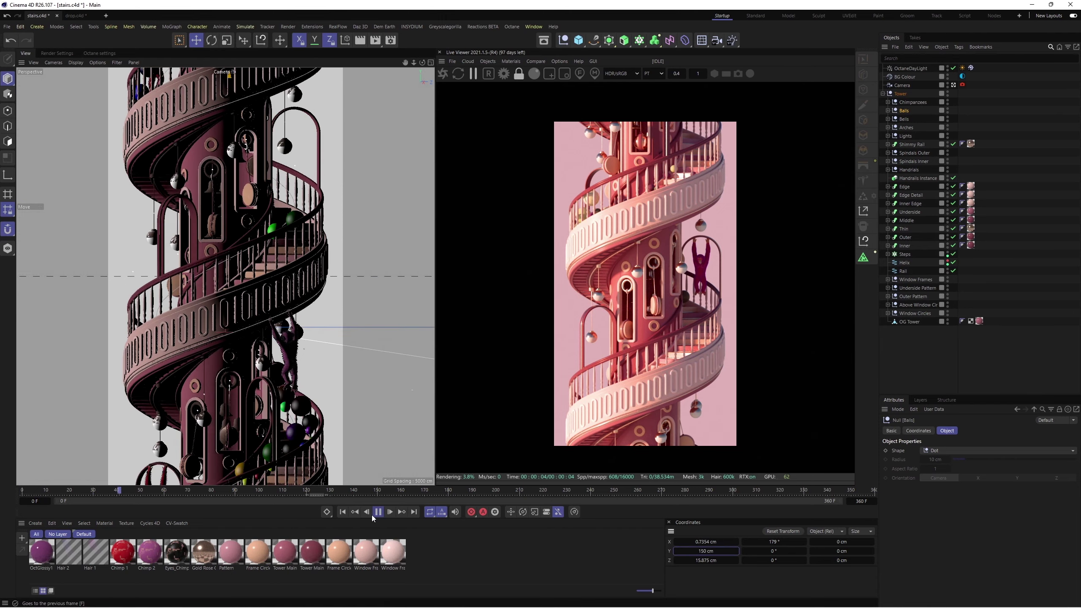
pyautogui.middleClick(266, 78)
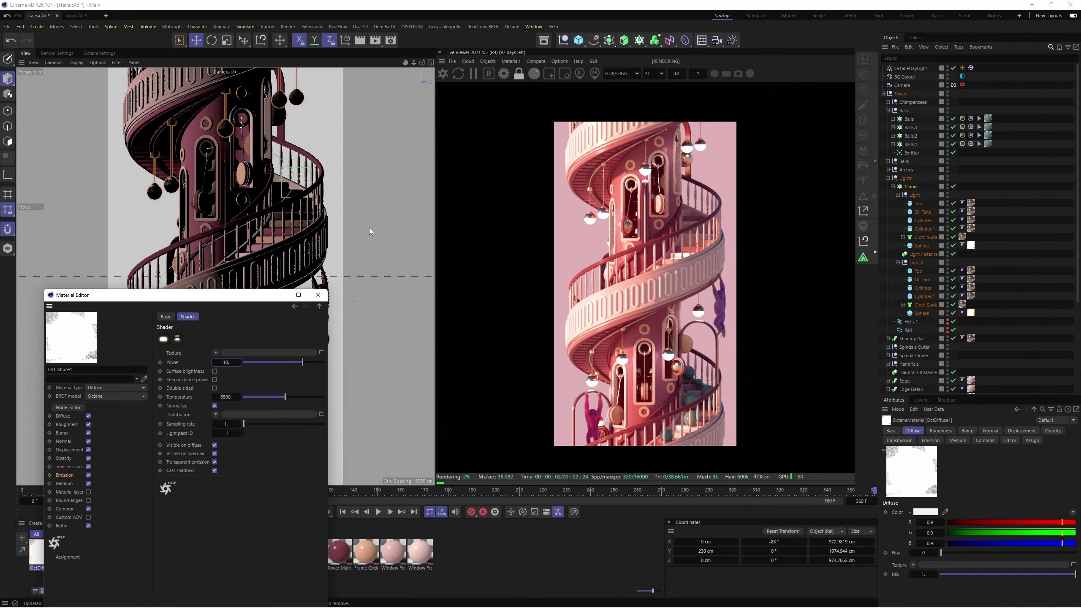
pyautogui.click(908, 506)
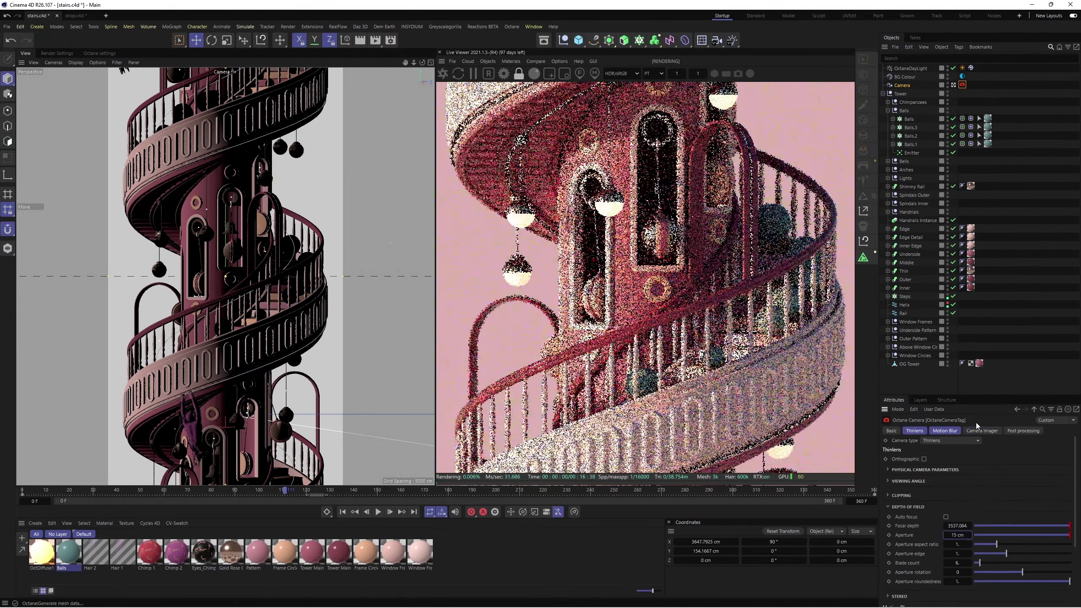
# Step: Open the BG Colour Environment tag's settings to add fog
pyautogui.click(962, 77)
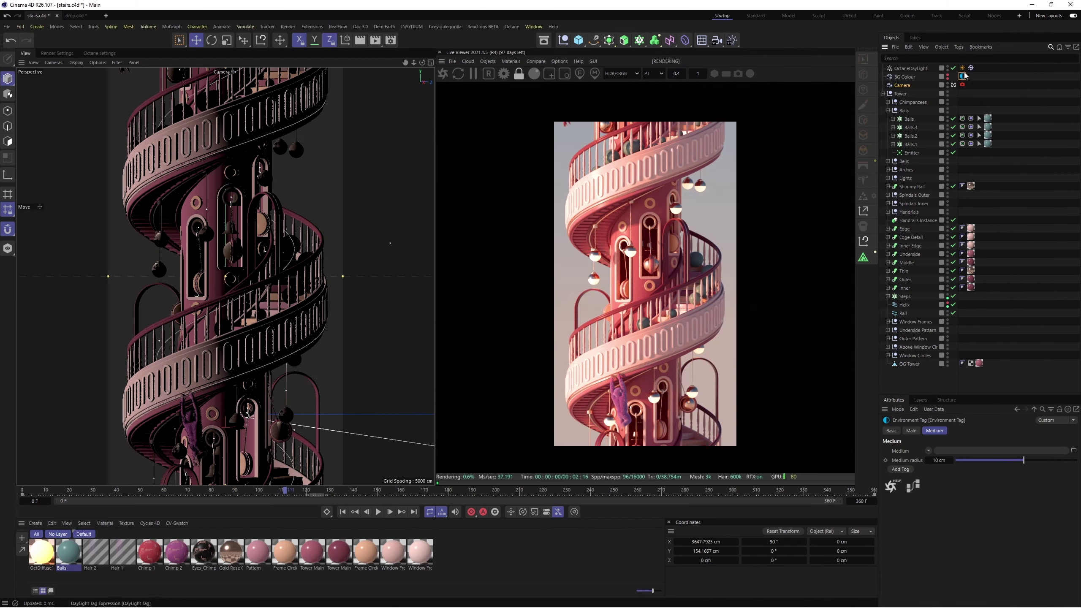